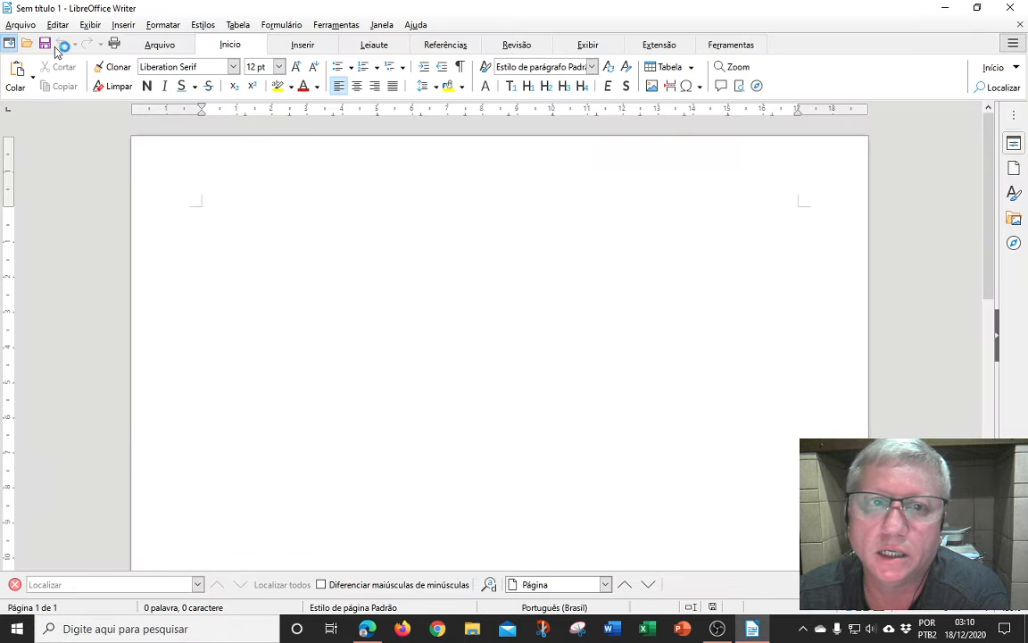
# - Open the document "Texto para Uso da atividade - Configurar Página" from the Informática - Moodle folder
pyautogui.click(27, 43)
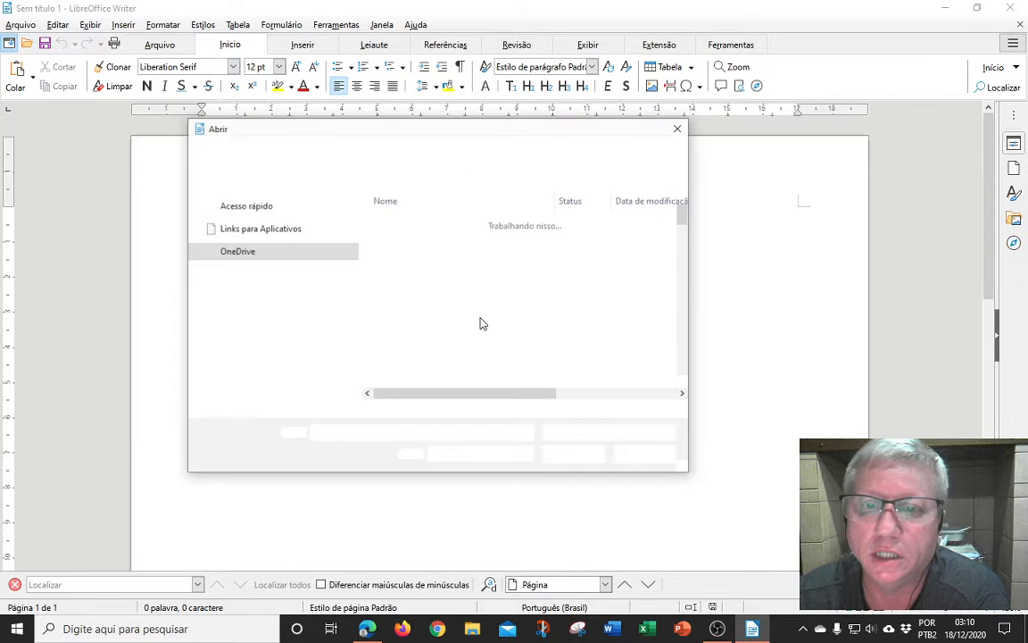
pyautogui.click(277, 293)
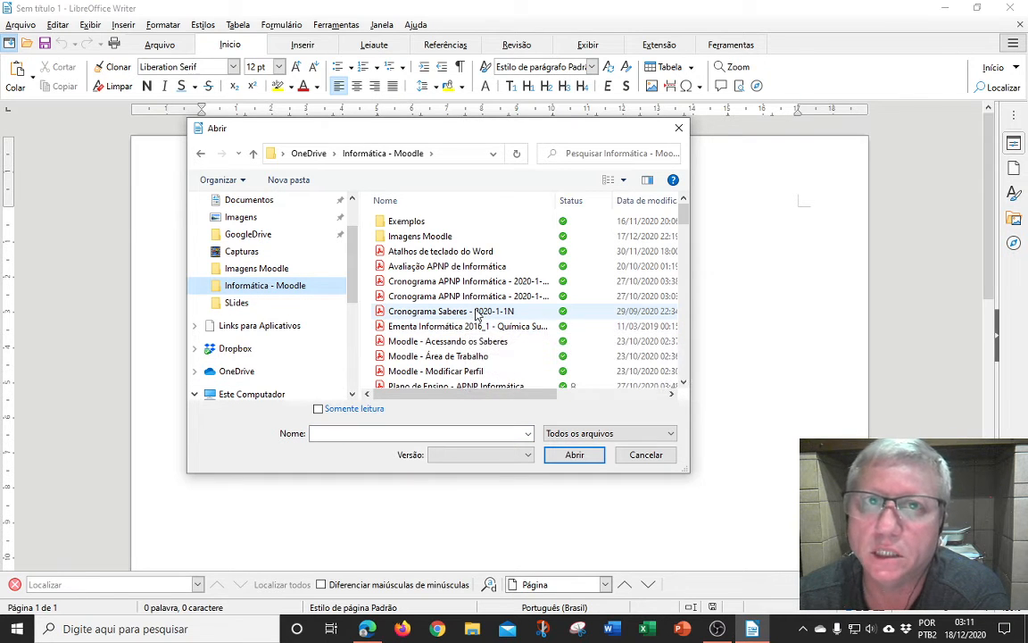
pyautogui.scroll(-10, 476, 311)
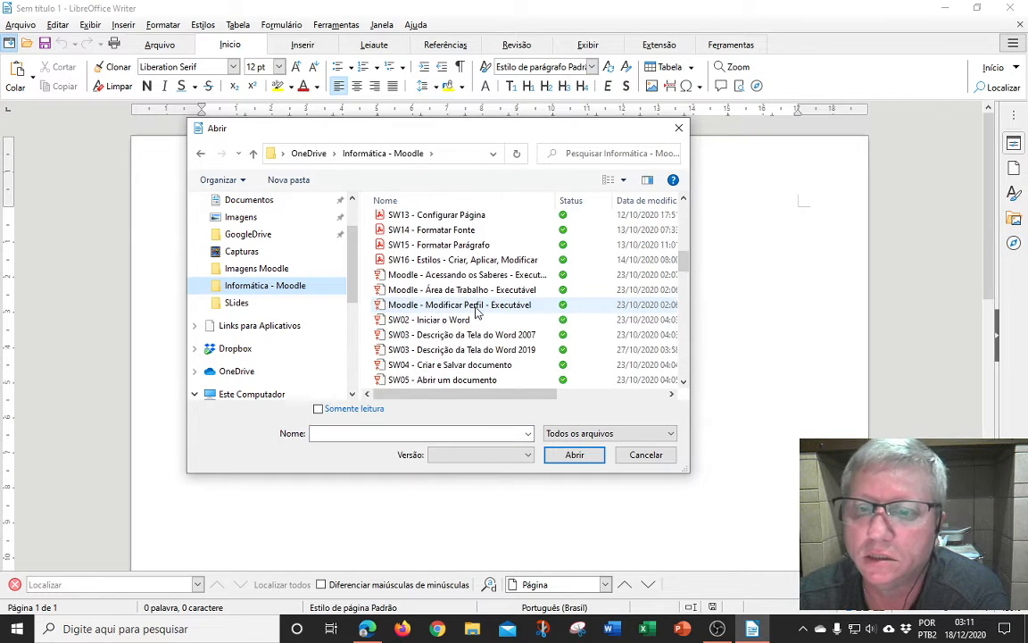
pyautogui.scroll(2, 480, 314)
pyautogui.scroll(-10, 480, 313)
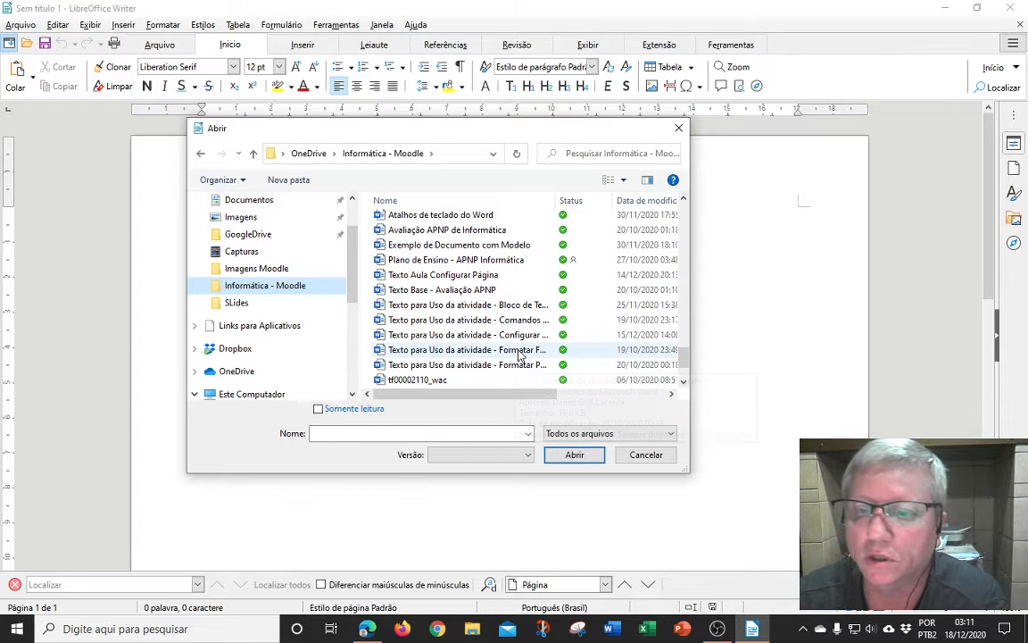
pyautogui.click(522, 338)
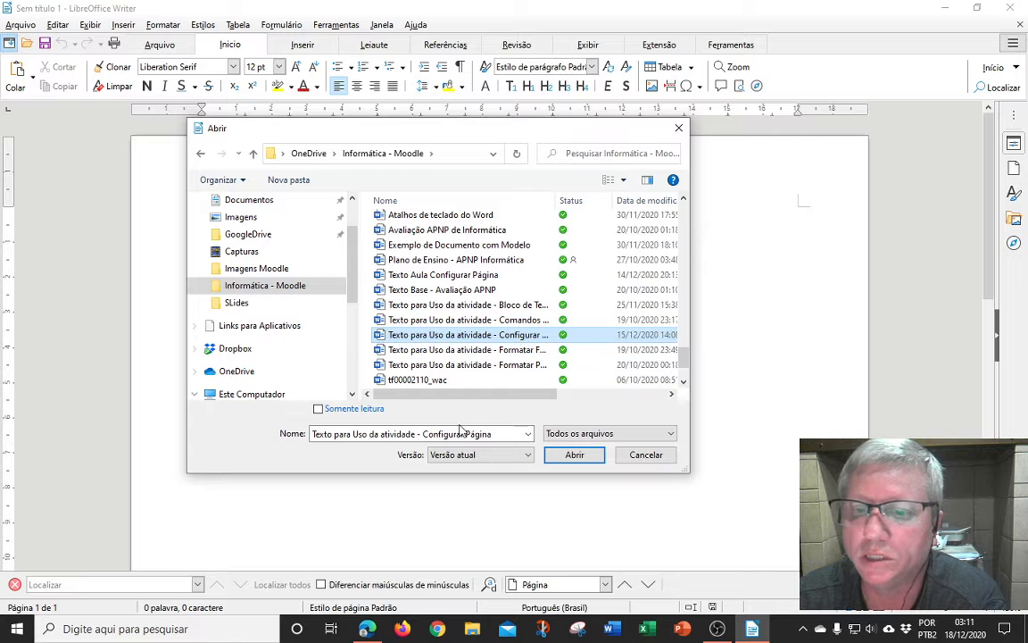
pyautogui.click(575, 458)
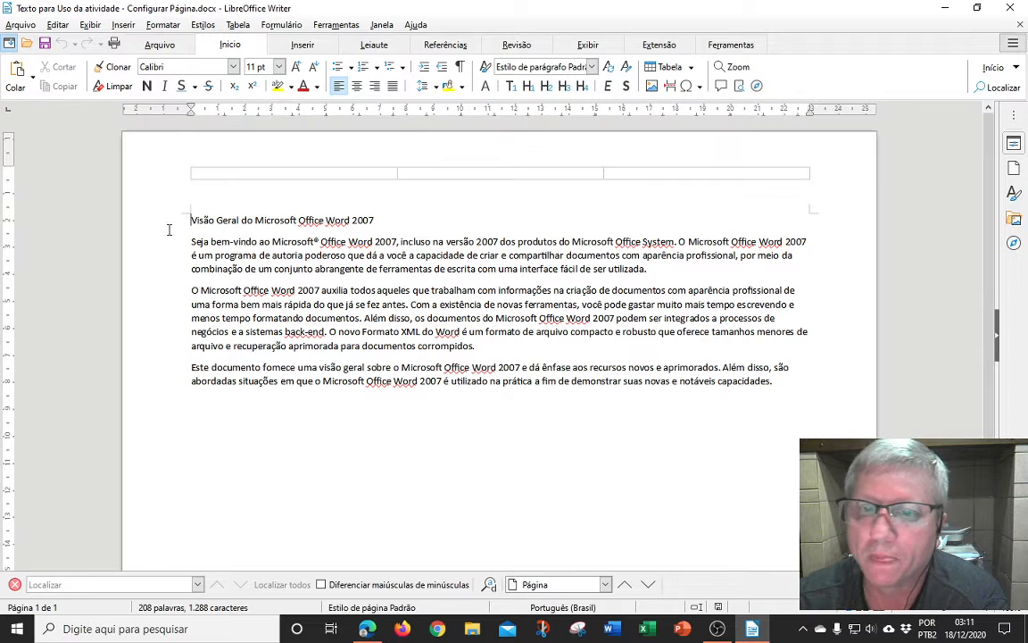
# - Look over the opened document's text, header area, footer area and current page layout
pyautogui.scroll(-4, 536, 362)
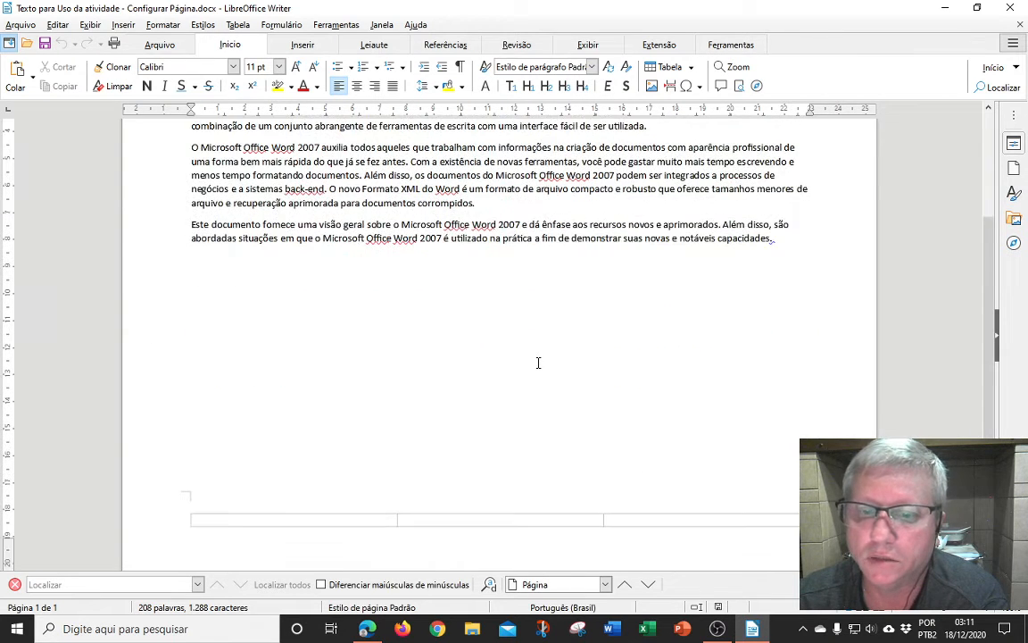
pyautogui.scroll(3, 539, 364)
pyautogui.scroll(2, 539, 364)
pyautogui.scroll(-1, 539, 364)
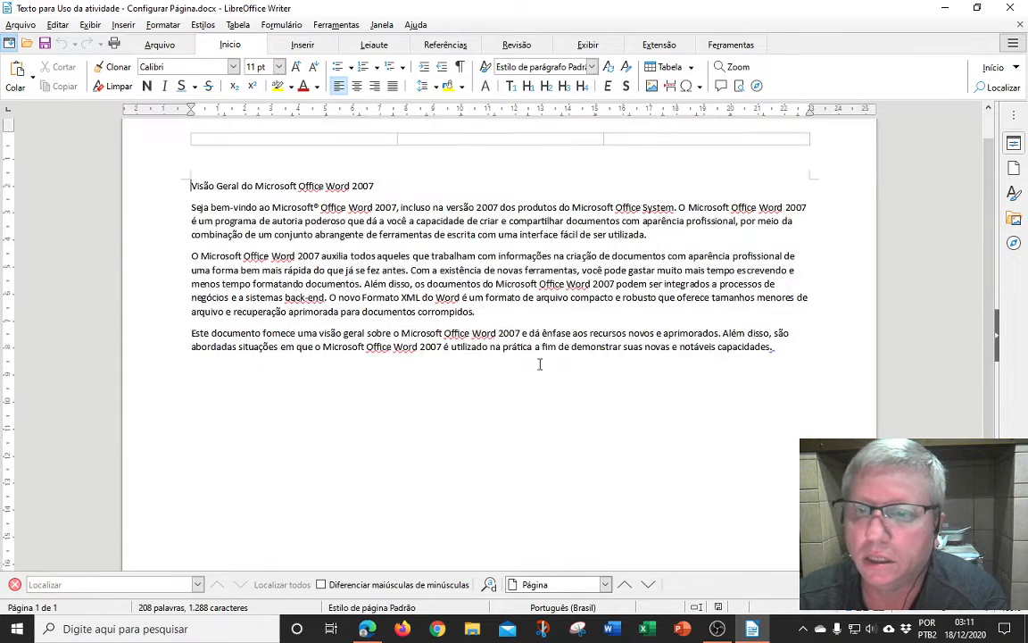
pyautogui.scroll(1, 539, 364)
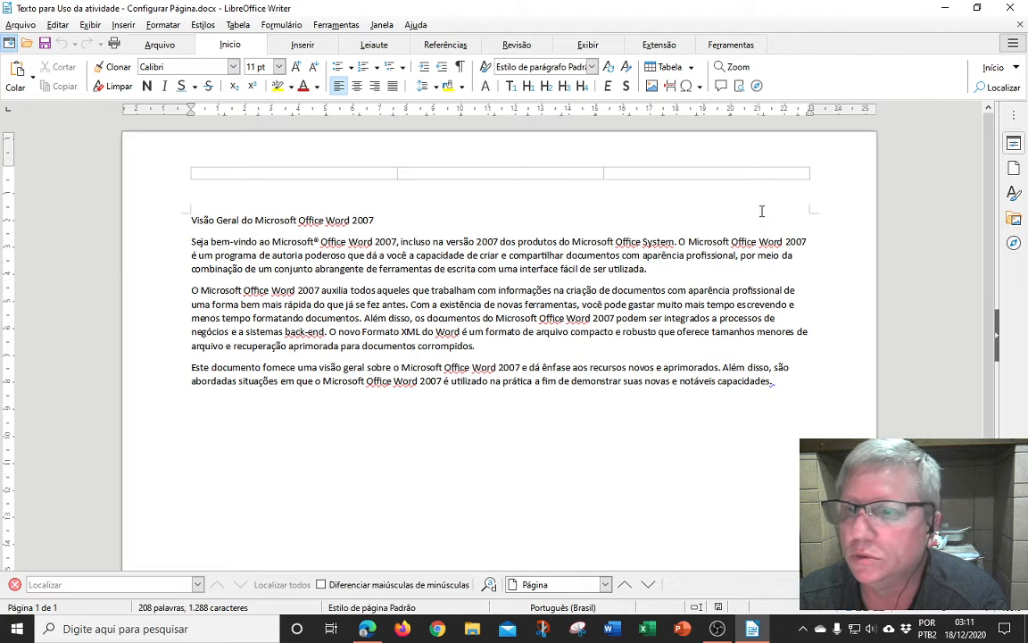
pyautogui.scroll(-4, 597, 434)
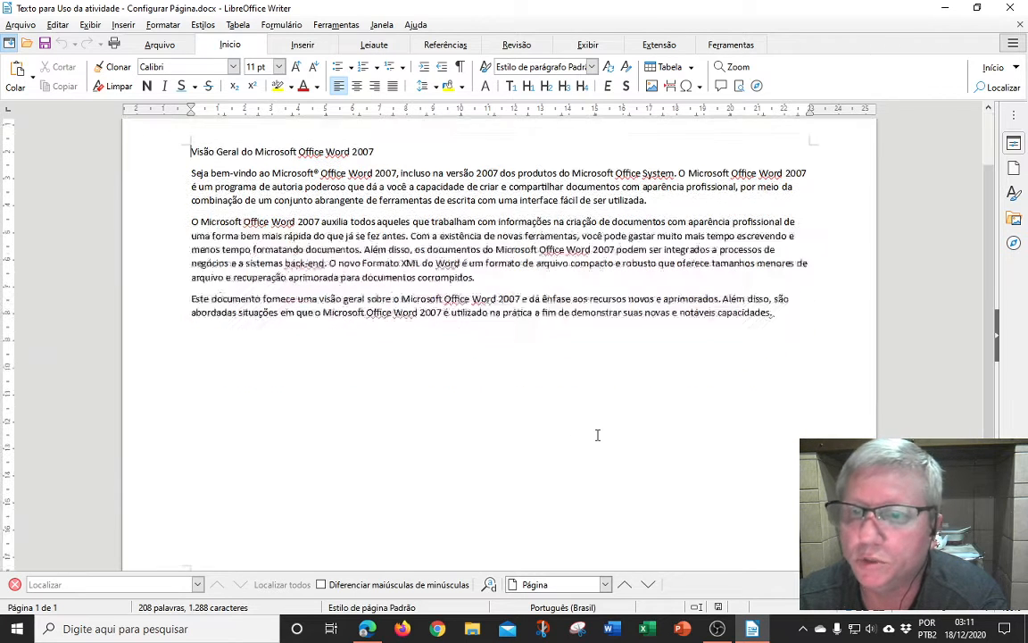
pyautogui.scroll(4, 597, 433)
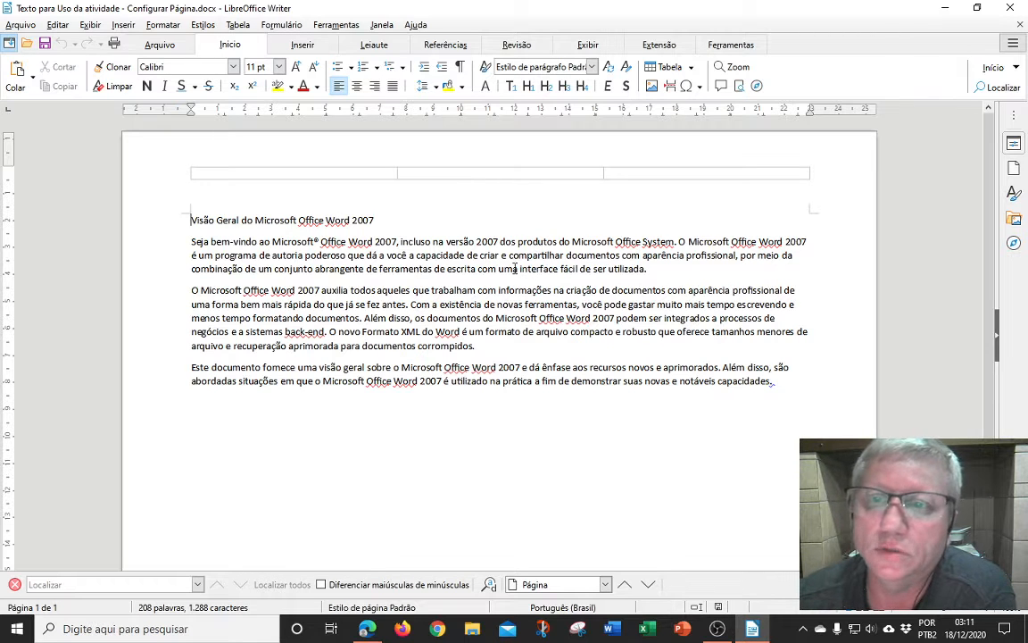
# - Open the page style settings of the document and review the style's organizer summary
pyautogui.click(374, 46)
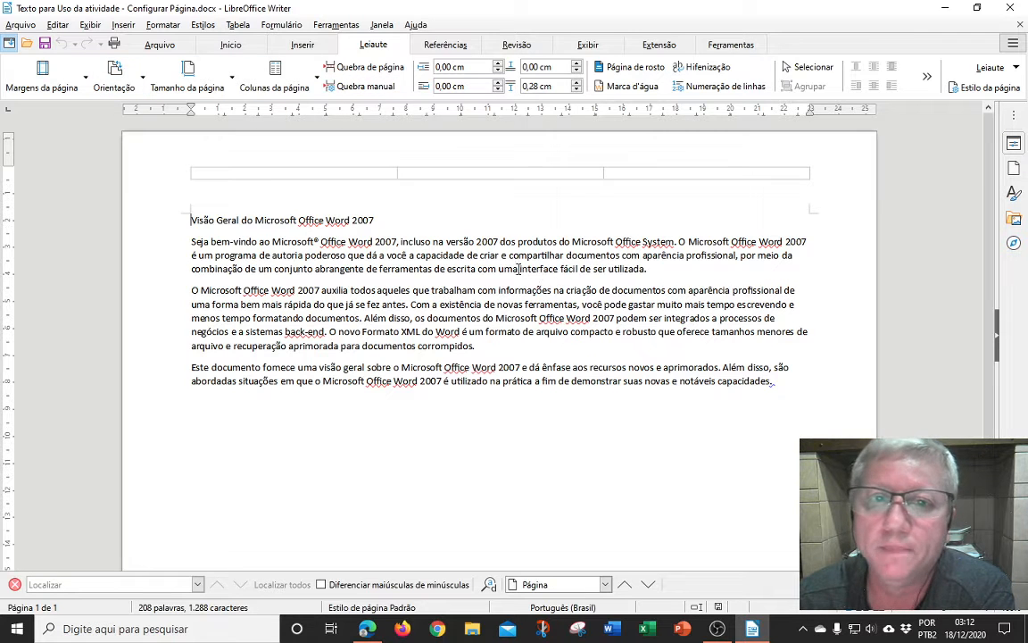
pyautogui.click(176, 28)
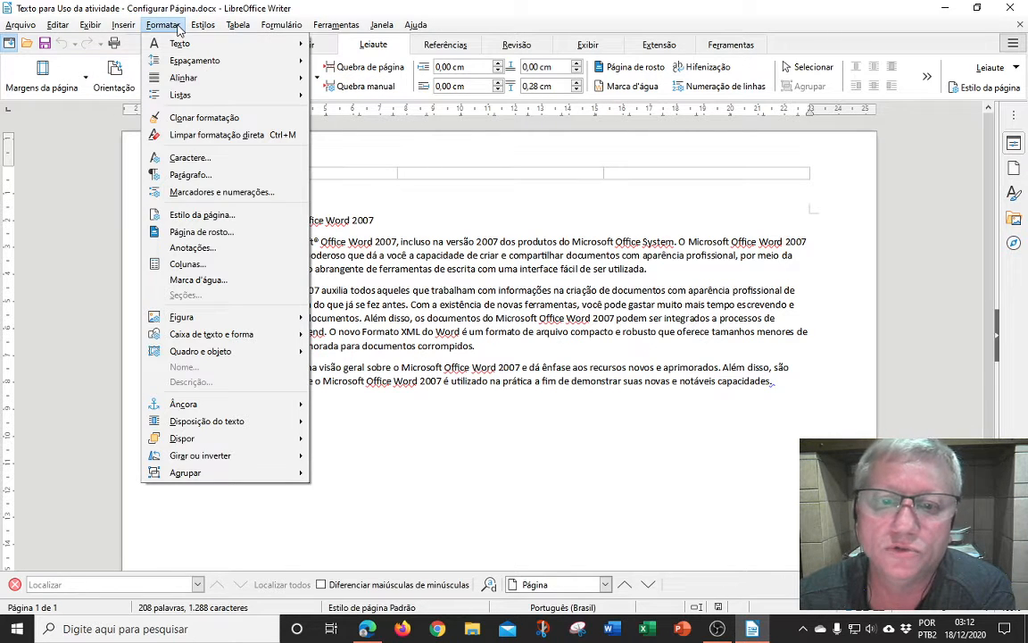
pyautogui.click(198, 216)
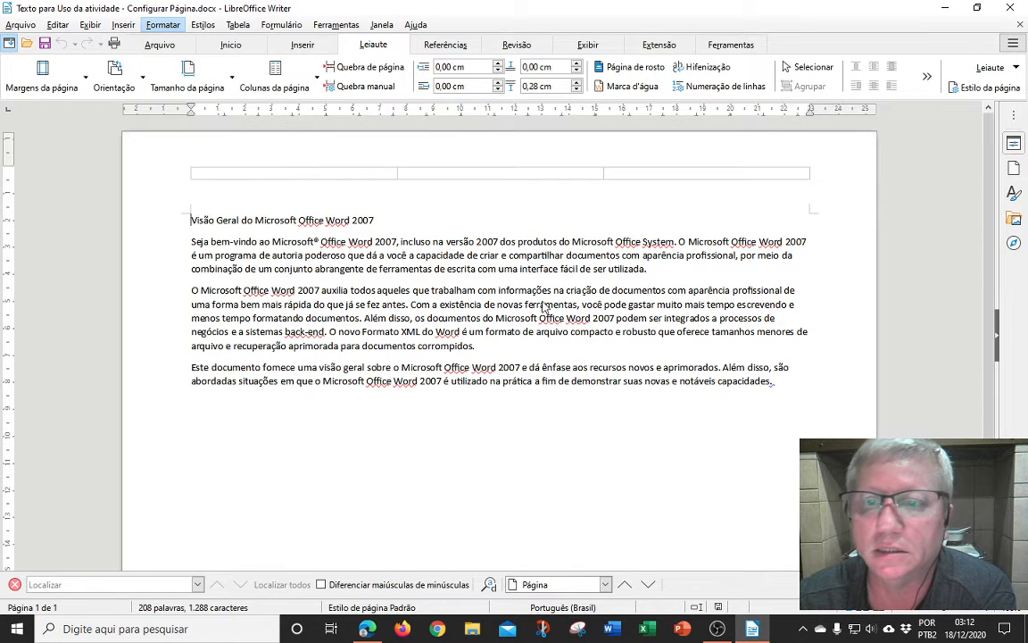
pyautogui.moveTo(496, 119); pyautogui.dragTo(681, 175)
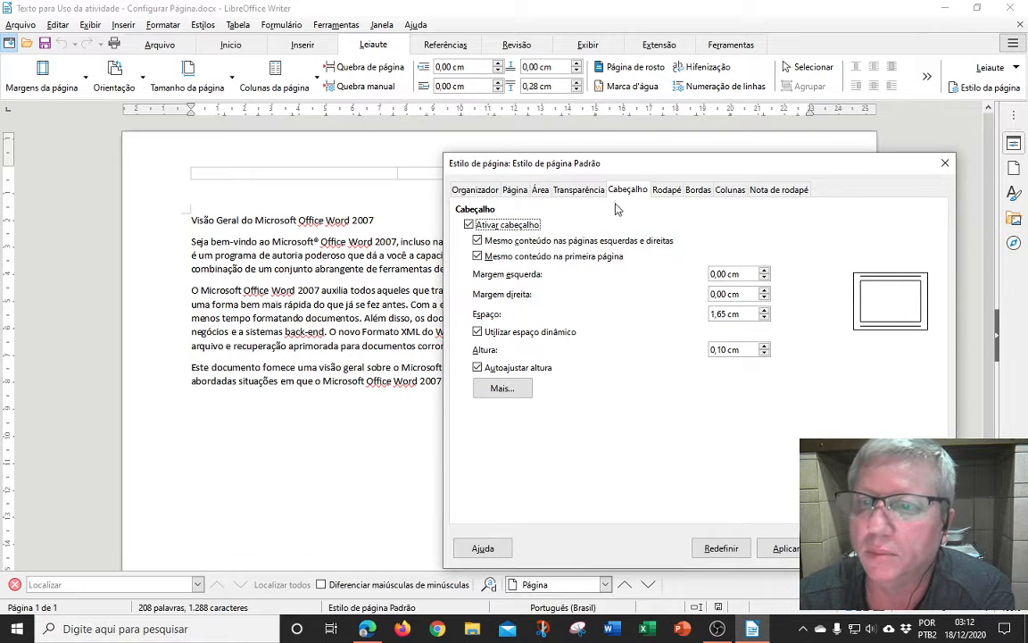
pyautogui.click(487, 191)
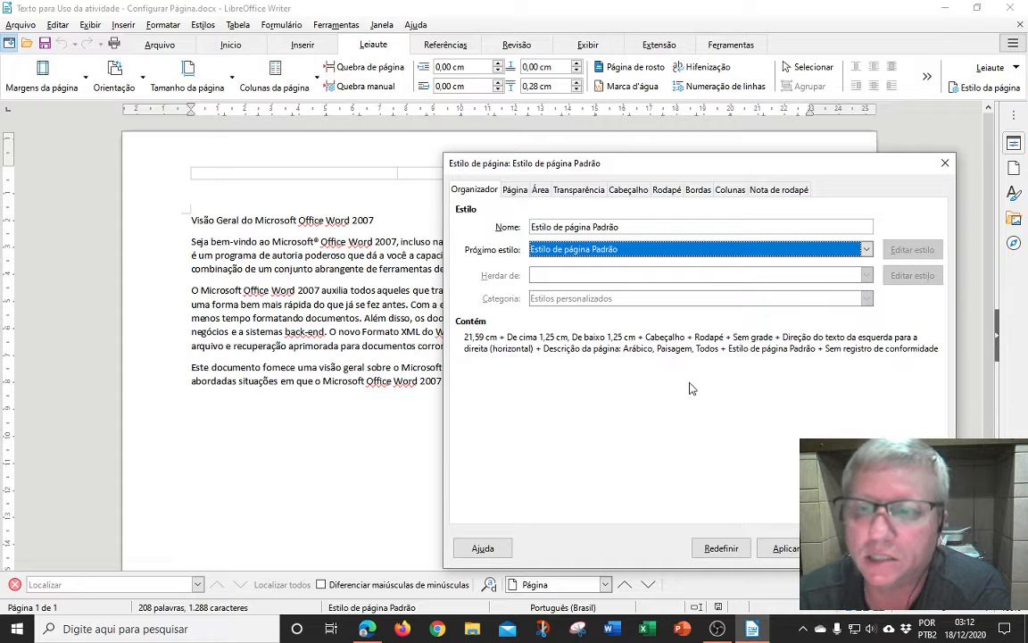
pyautogui.moveTo(706, 166); pyautogui.dragTo(668, 164)
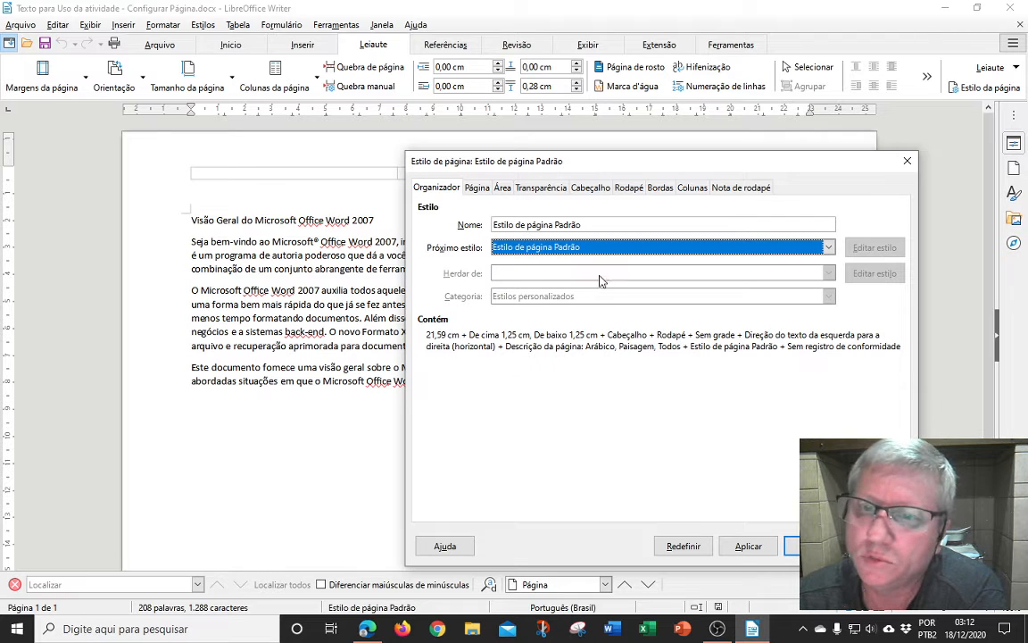
# - Set the page style's left margin to 3,00 cm and its right margin to 2,00 cm
pyautogui.click(478, 189)
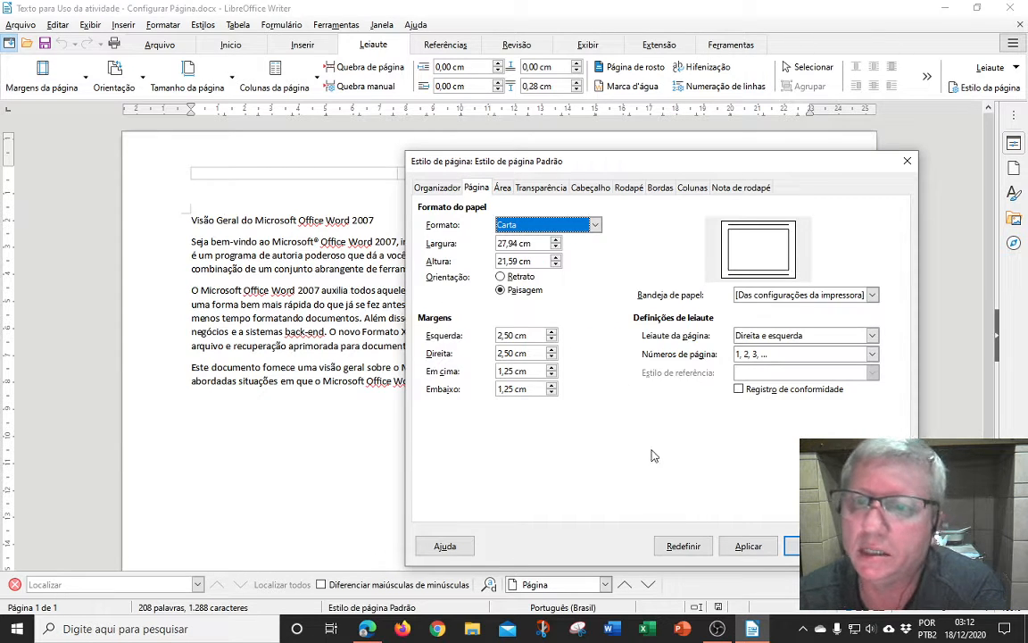
pyautogui.moveTo(529, 153); pyautogui.dragTo(570, 144)
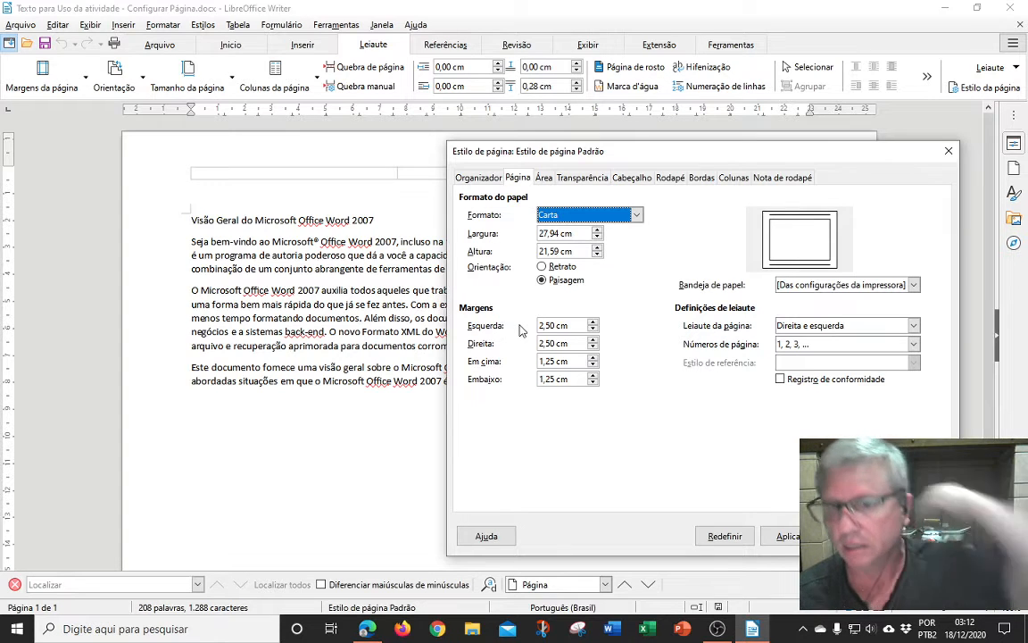
pyautogui.click(593, 324)
pyautogui.click(594, 323)
pyautogui.click(593, 323)
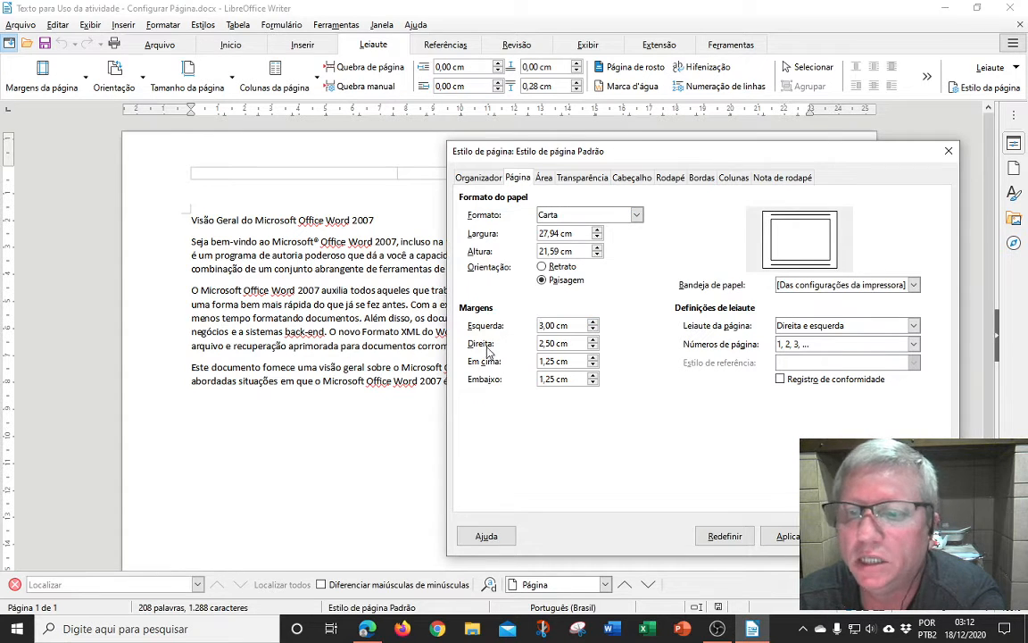
pyautogui.click(594, 347)
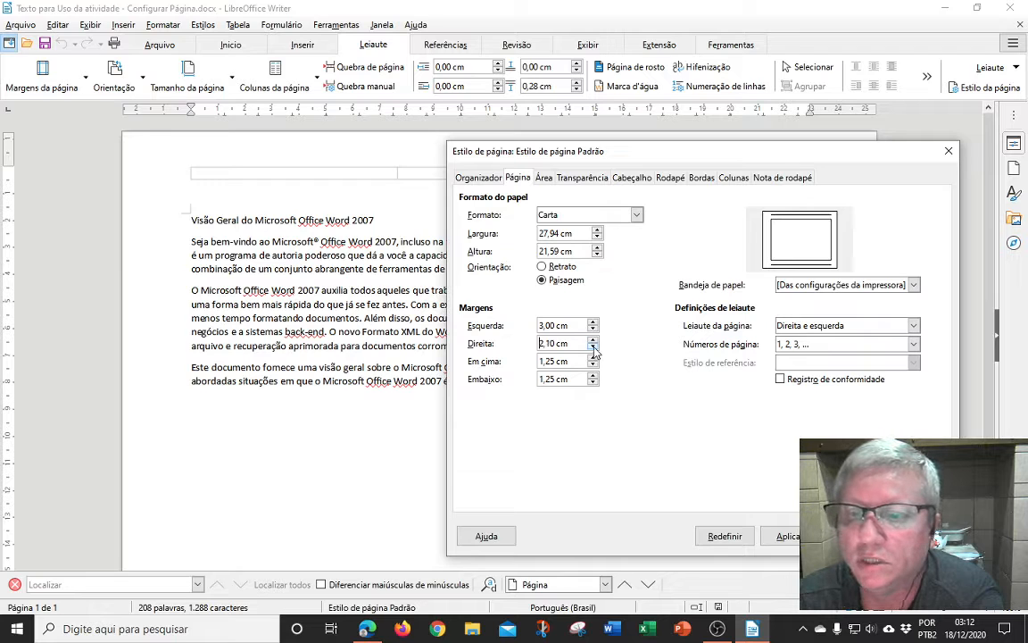
pyautogui.click(594, 347)
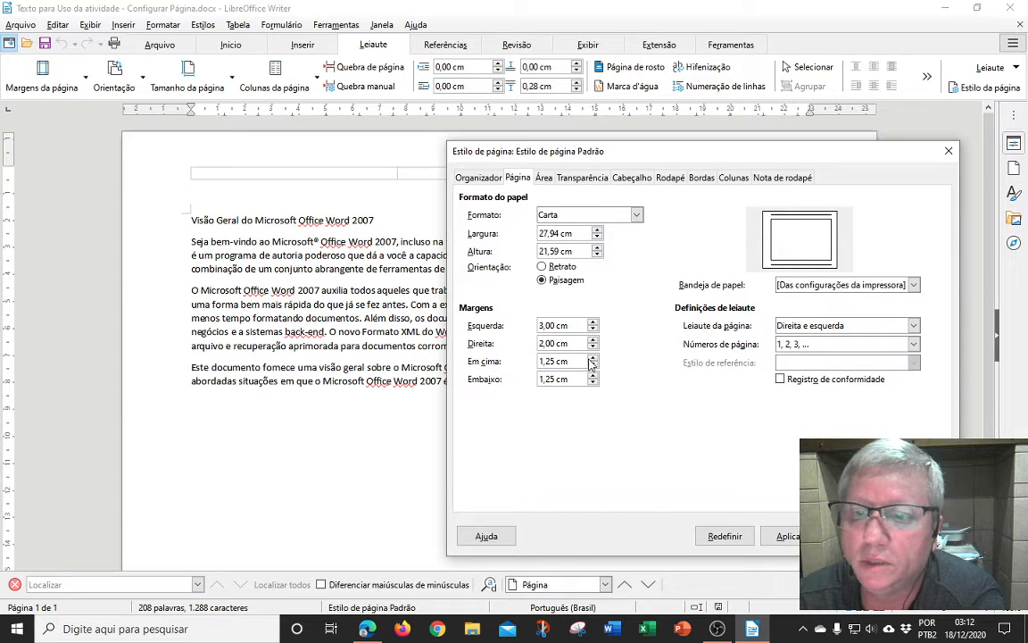
# - Set the page style's top margin to 3,00 cm and its bottom margin to 2,00 cm
pyautogui.click(594, 357)
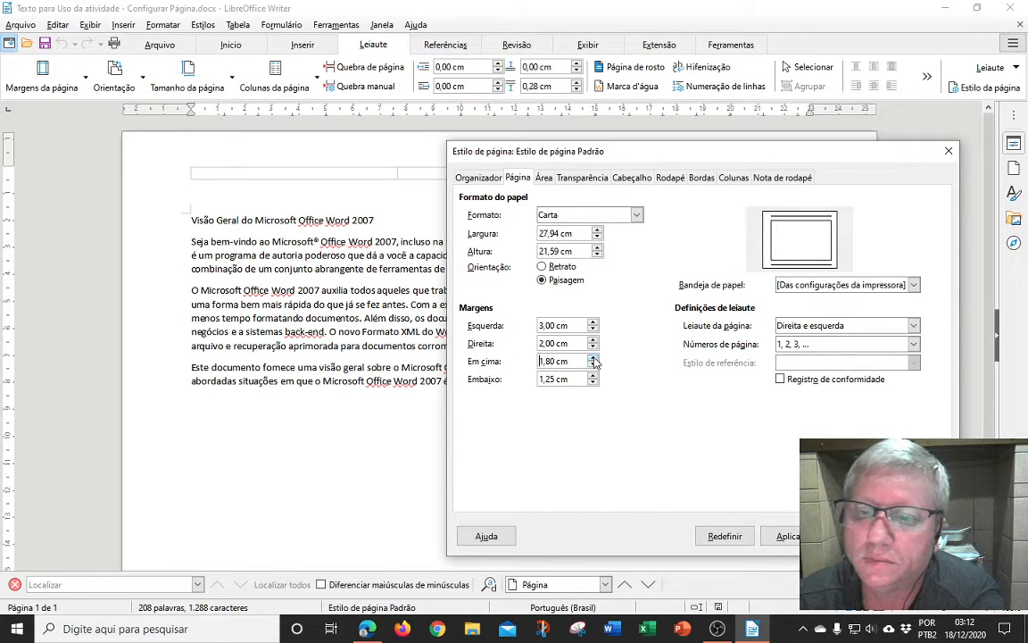
pyautogui.click(594, 357)
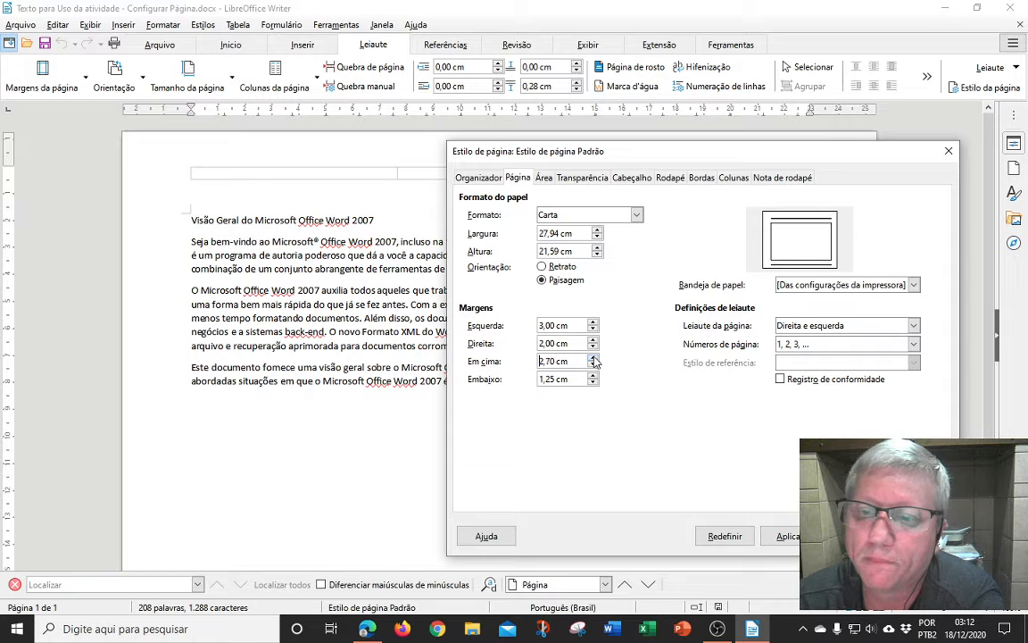
pyautogui.click(594, 357)
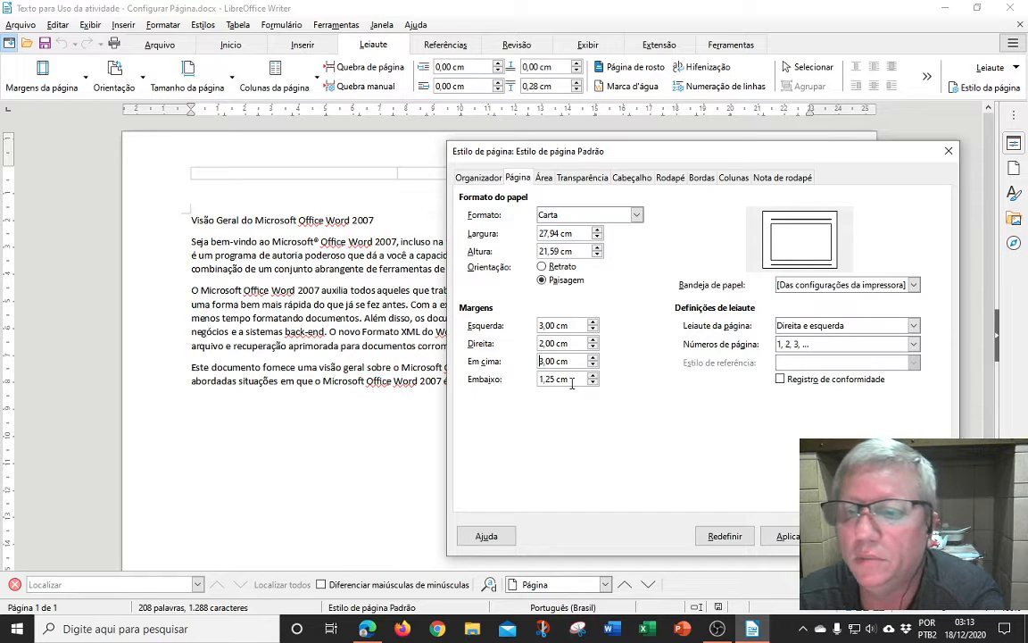
pyautogui.click(594, 376)
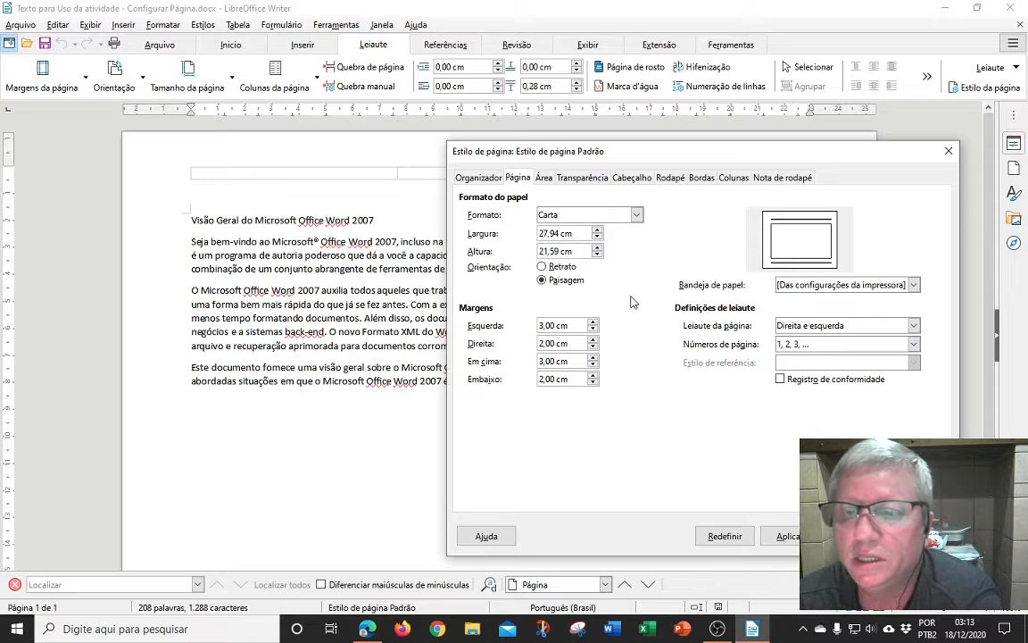
# - Change the page orientation to portrait (Retrato) and the paper format to A4
pyautogui.click(542, 267)
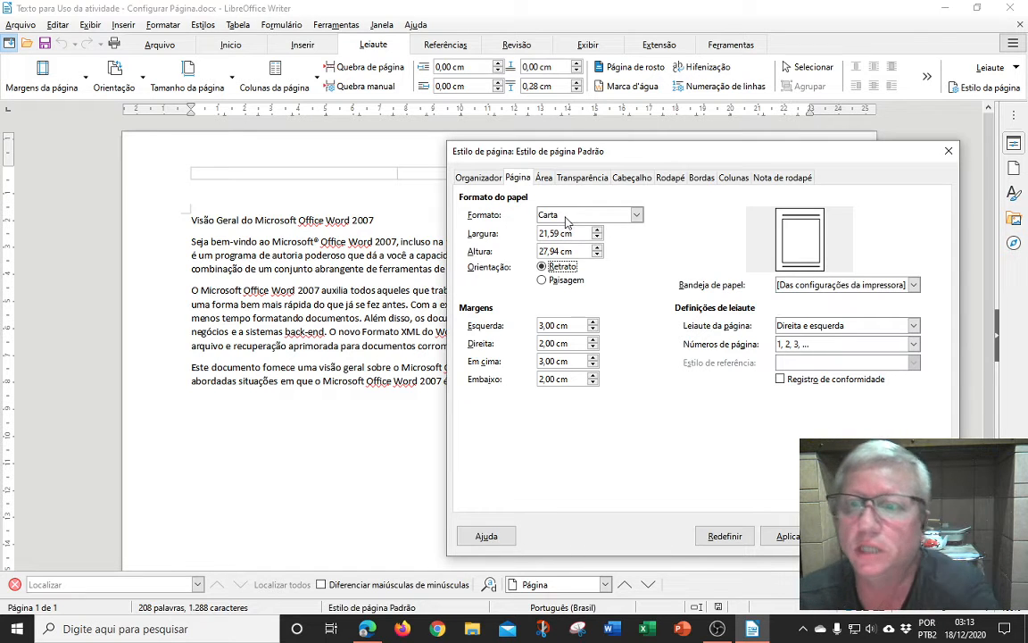
pyautogui.click(637, 216)
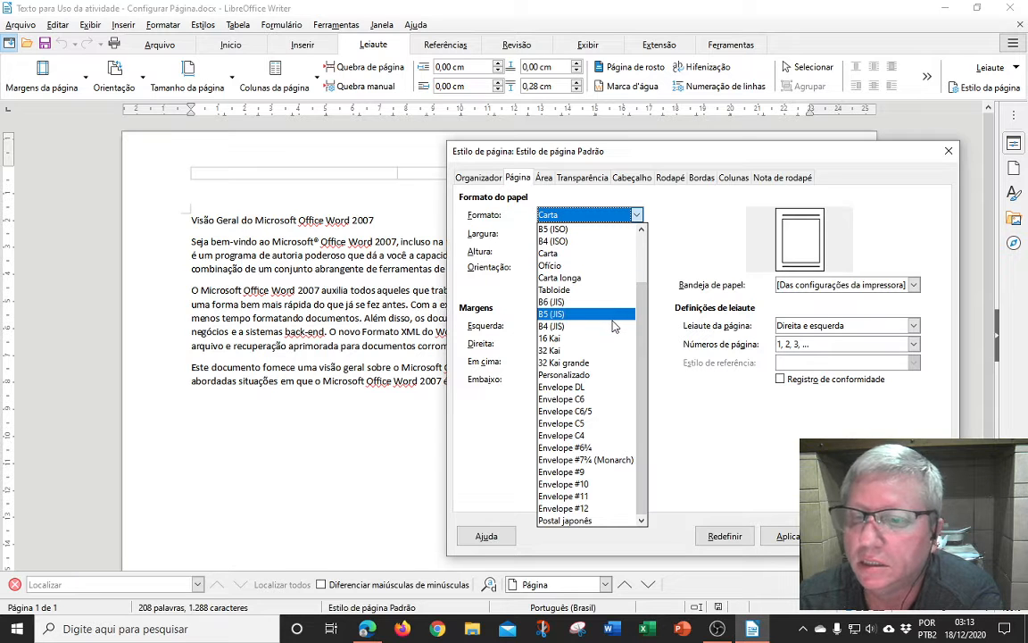
pyautogui.scroll(2, 614, 320)
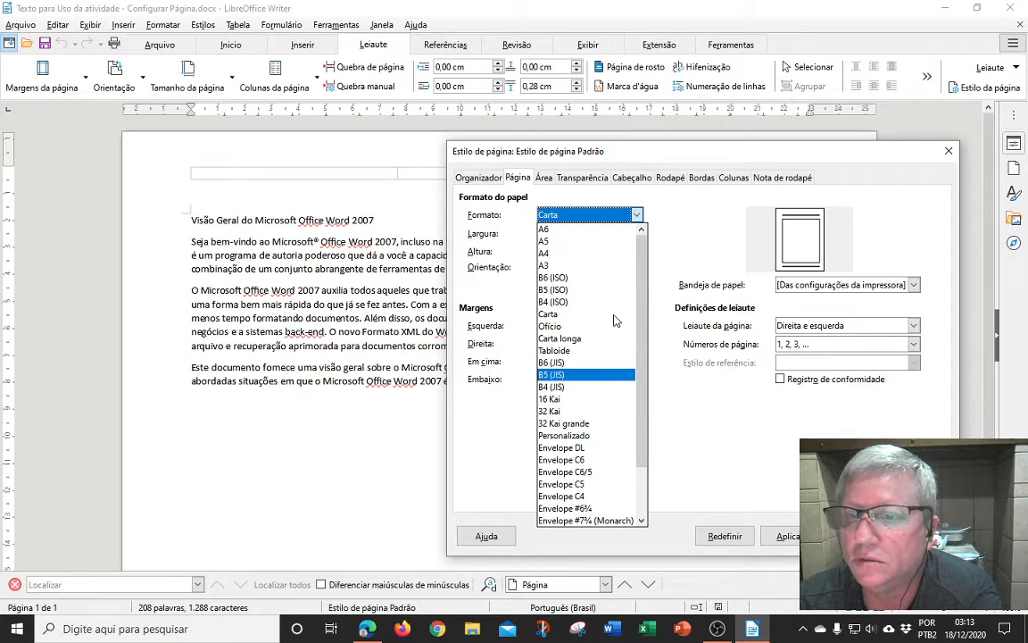
pyautogui.click(567, 254)
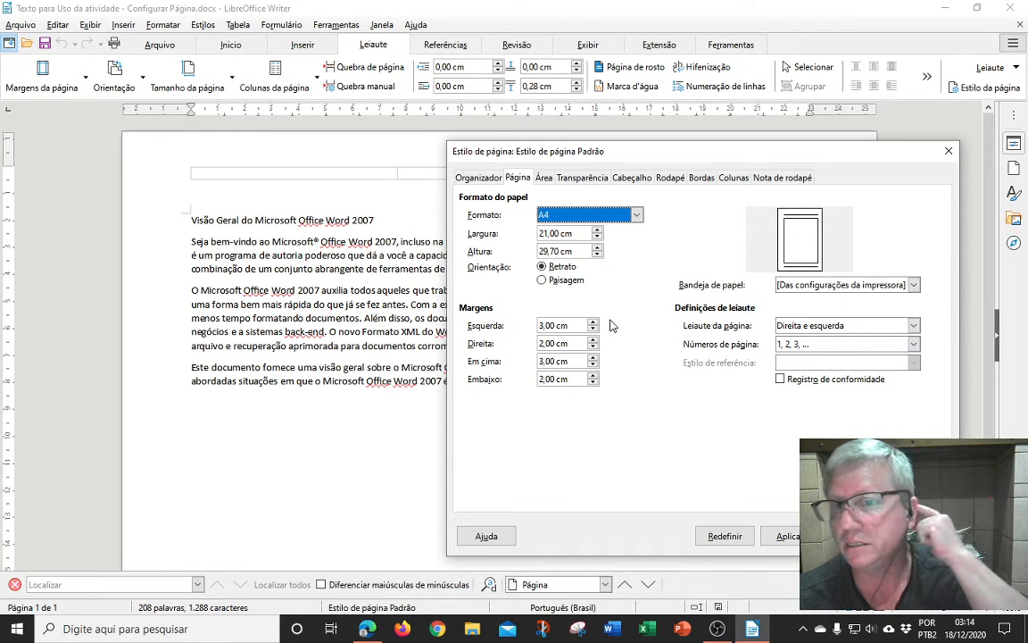
# - In the page style's header settings, turn off same content on the first page and set the header spacing to 1,00 cm
pyautogui.click(632, 178)
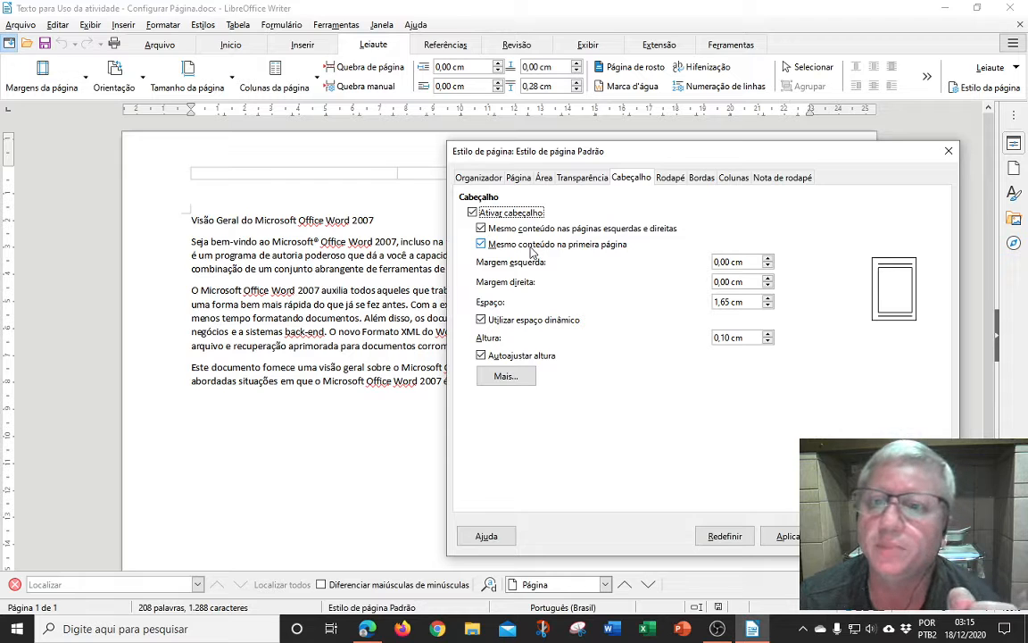
pyautogui.click(482, 246)
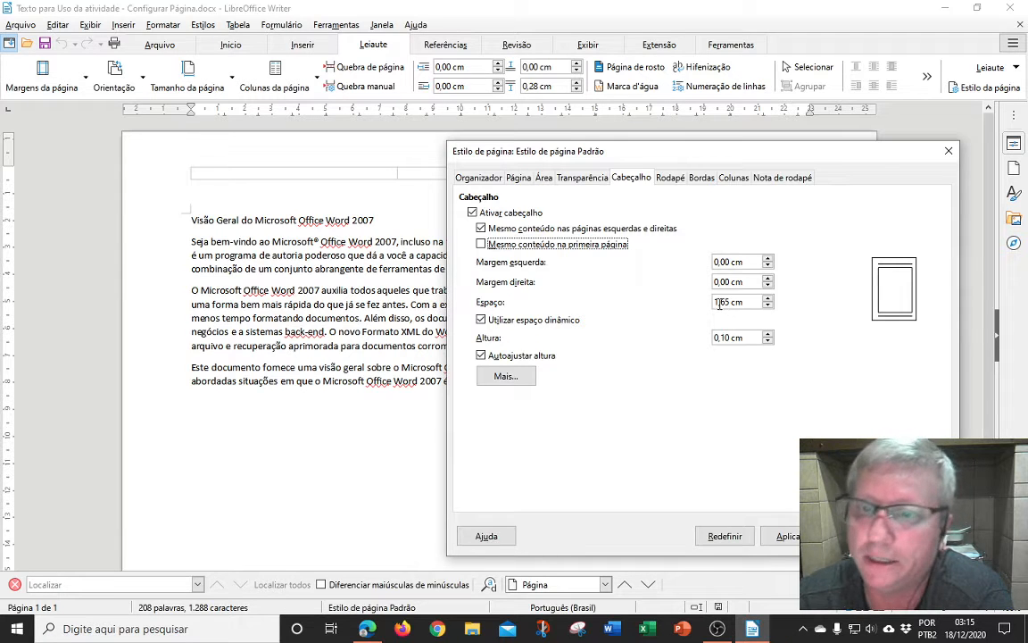
pyautogui.click(518, 177)
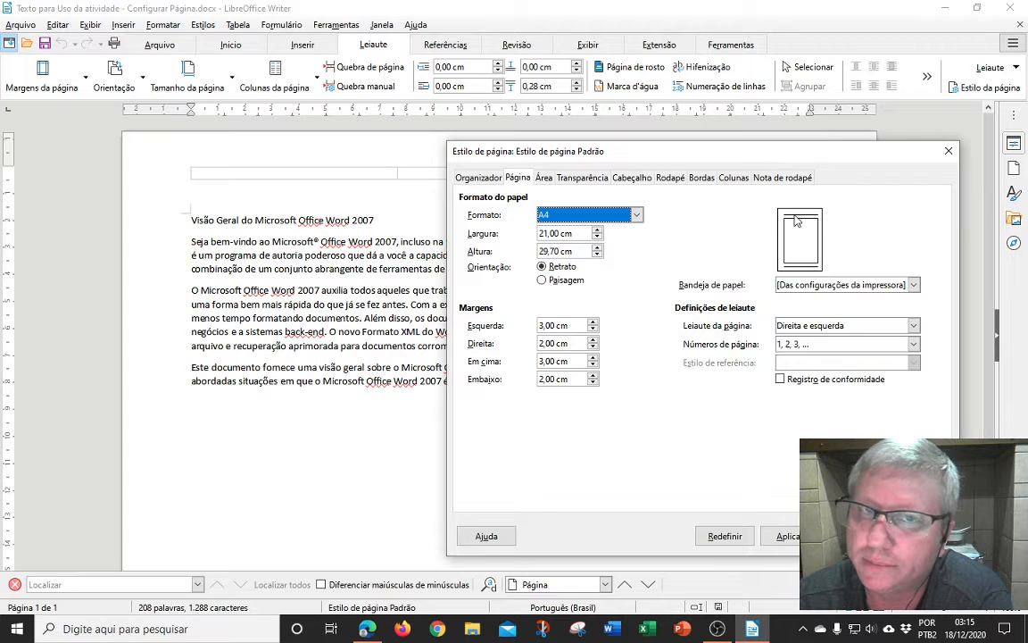
pyautogui.click(632, 177)
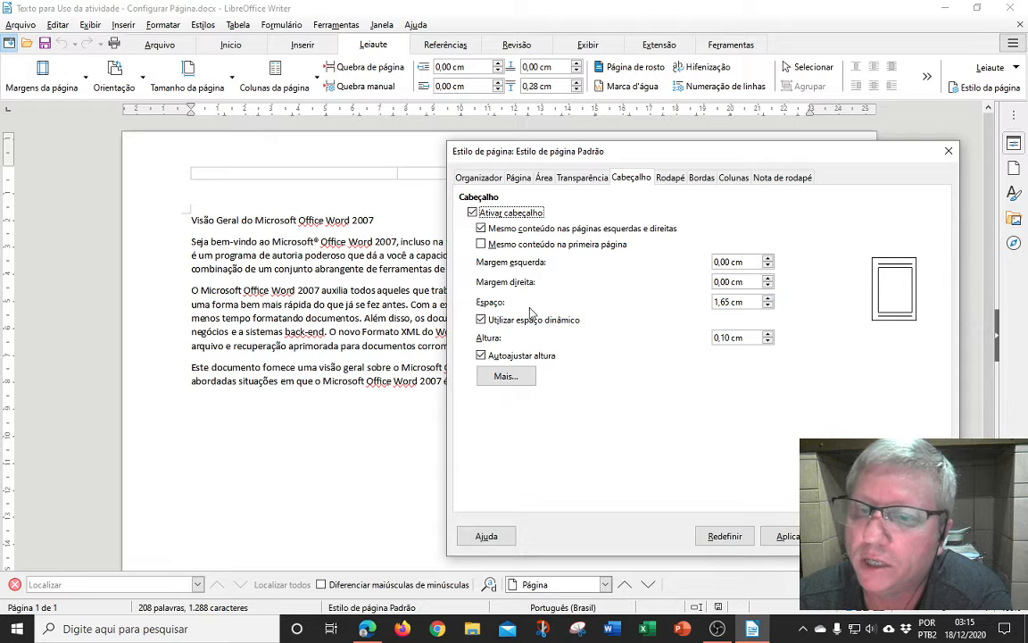
pyautogui.click(768, 306)
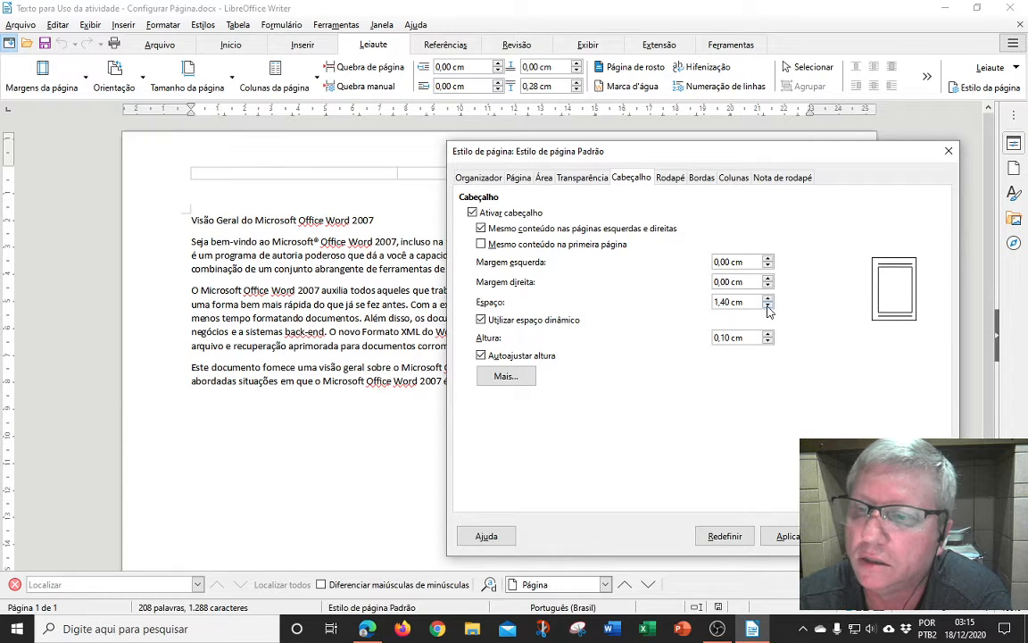
pyautogui.click(768, 306)
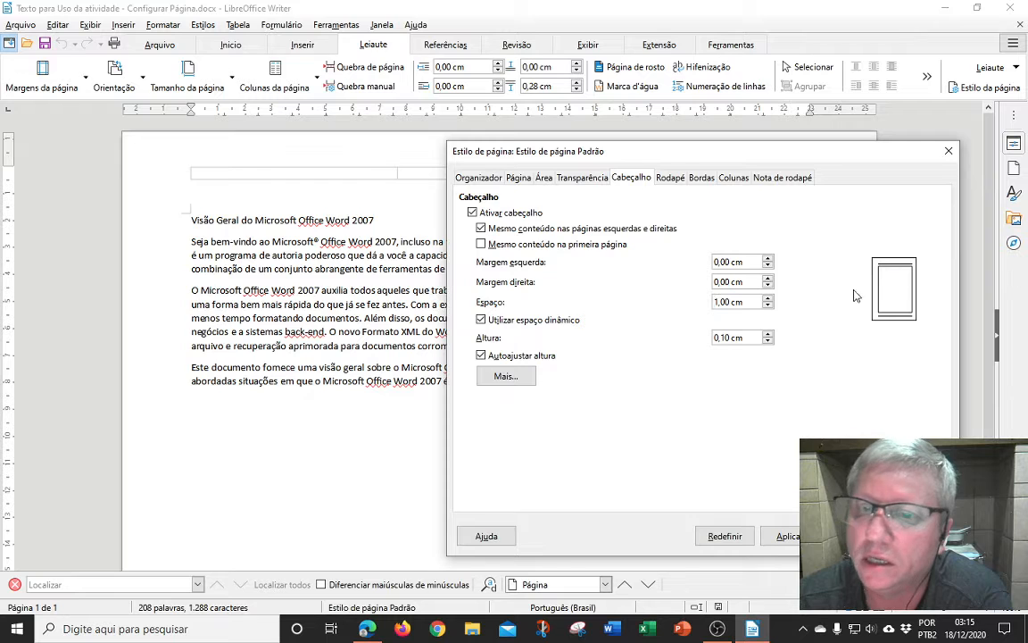
# - Set the page style's top margin to 2,00 cm
pyautogui.click(518, 176)
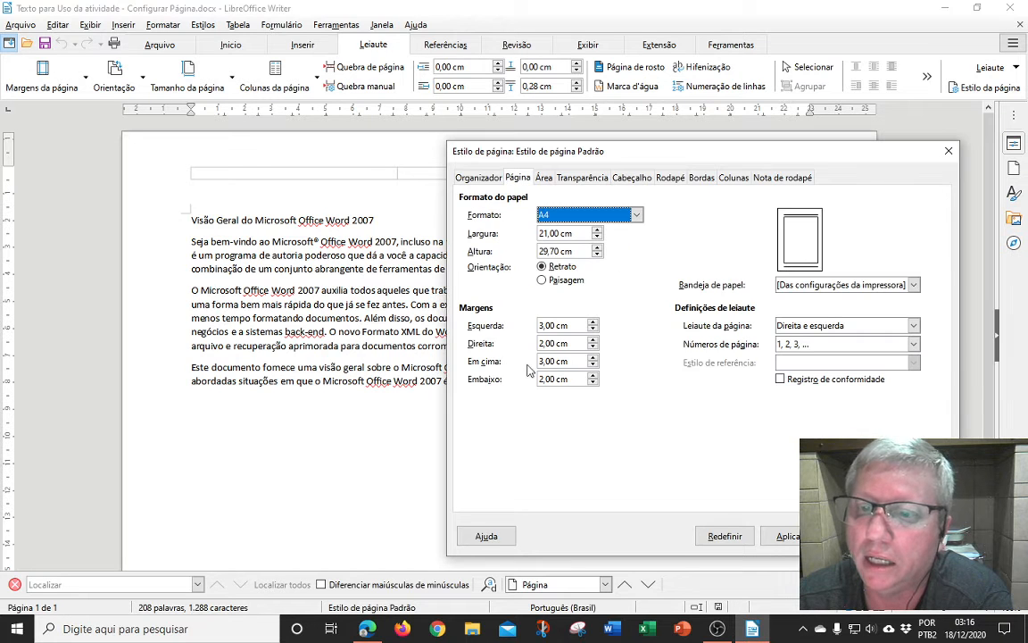
pyautogui.click(629, 177)
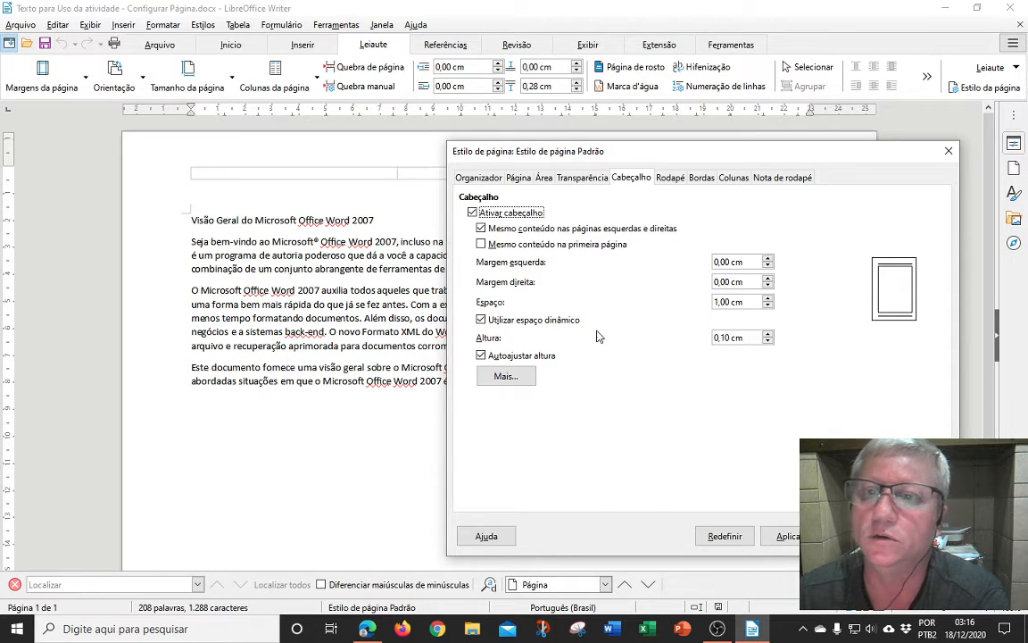
pyautogui.click(519, 177)
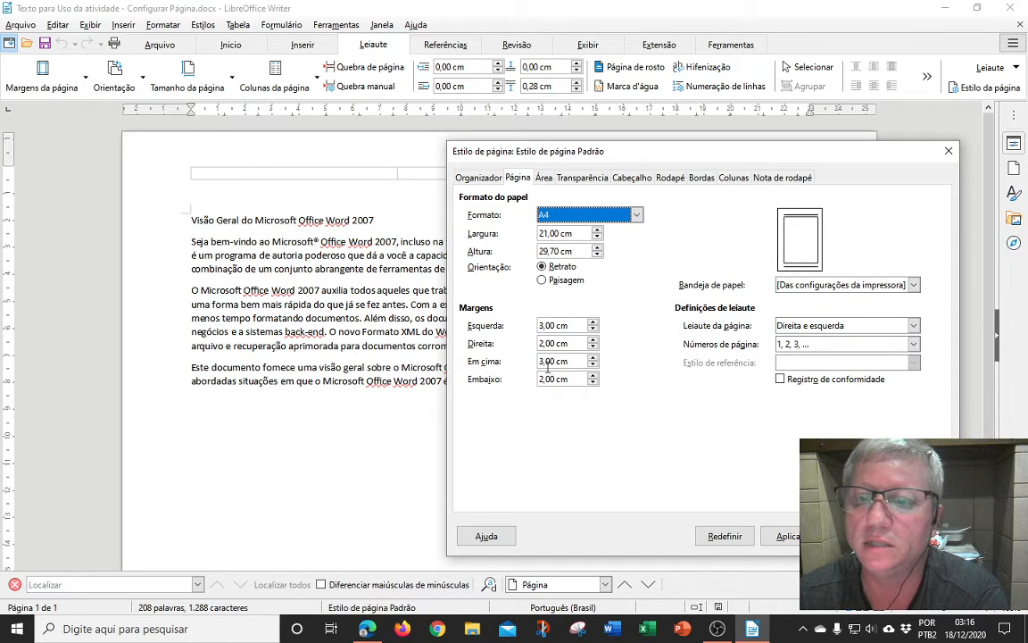
pyautogui.click(593, 364)
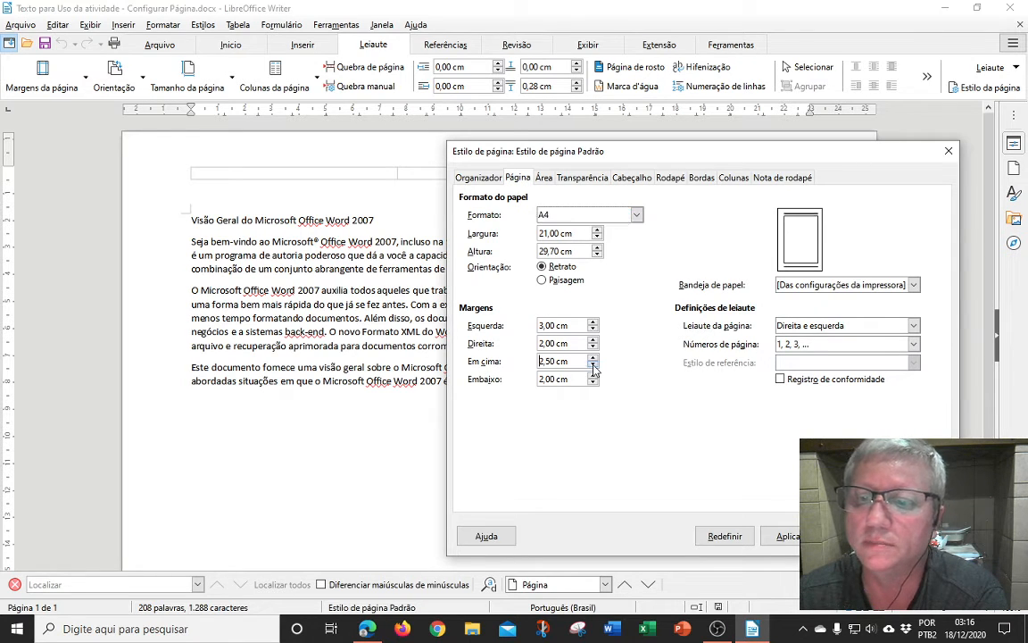
pyautogui.click(594, 365)
pyautogui.click(593, 364)
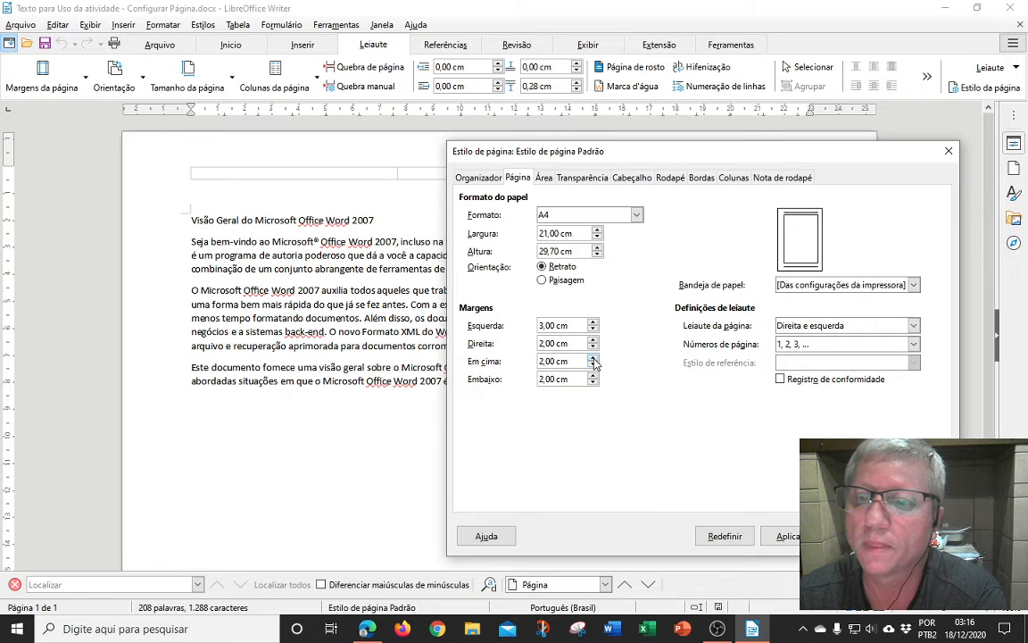
# - Recheck the header settings, confirm the page style changes and look over the reformatted page
pyautogui.click(633, 177)
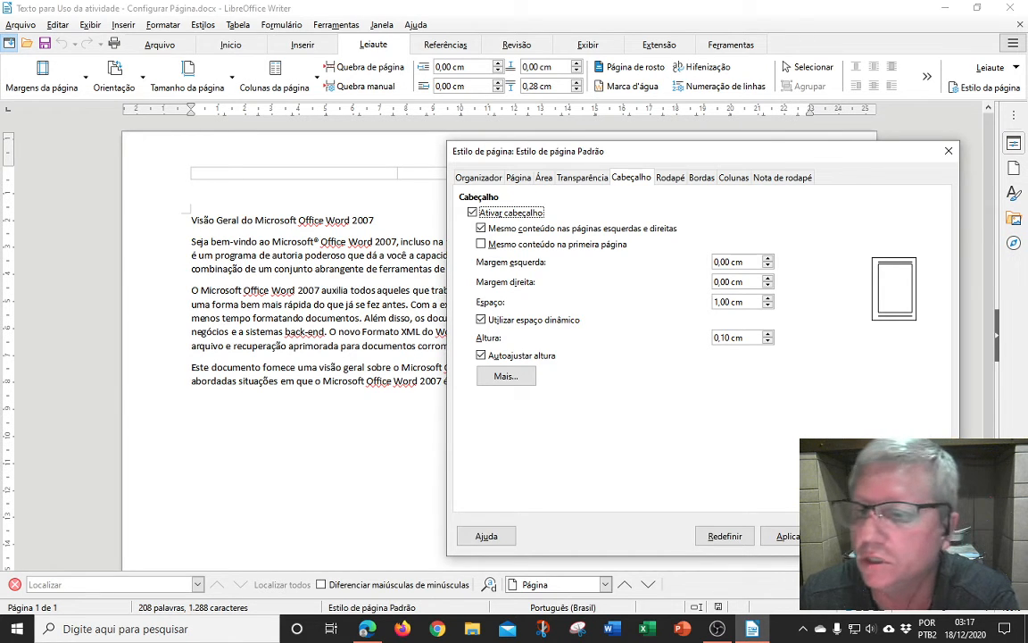
pyautogui.click(855, 536)
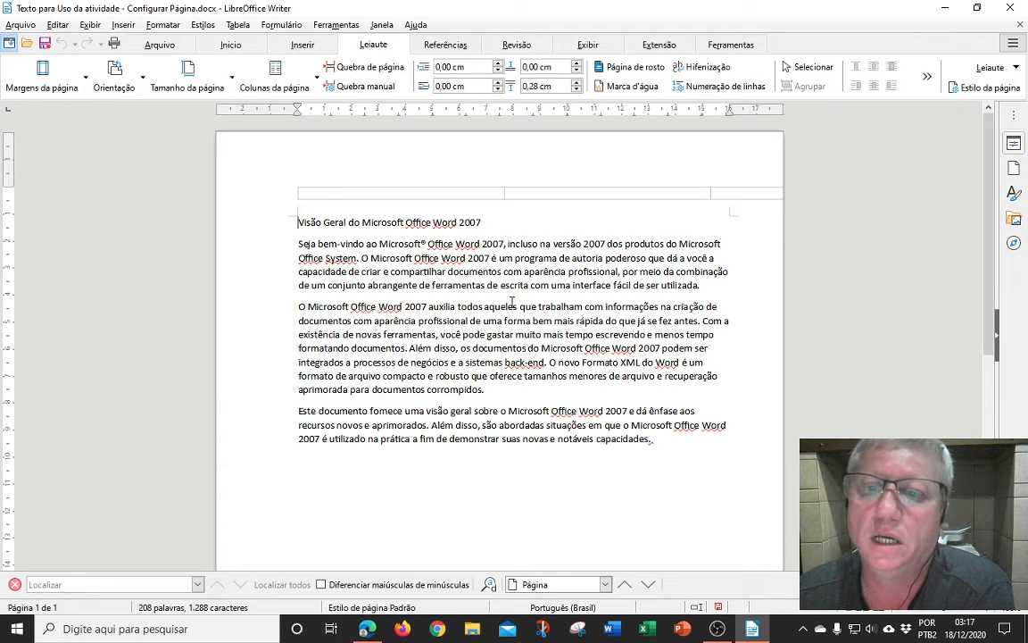
pyautogui.scroll(-3, 524, 311)
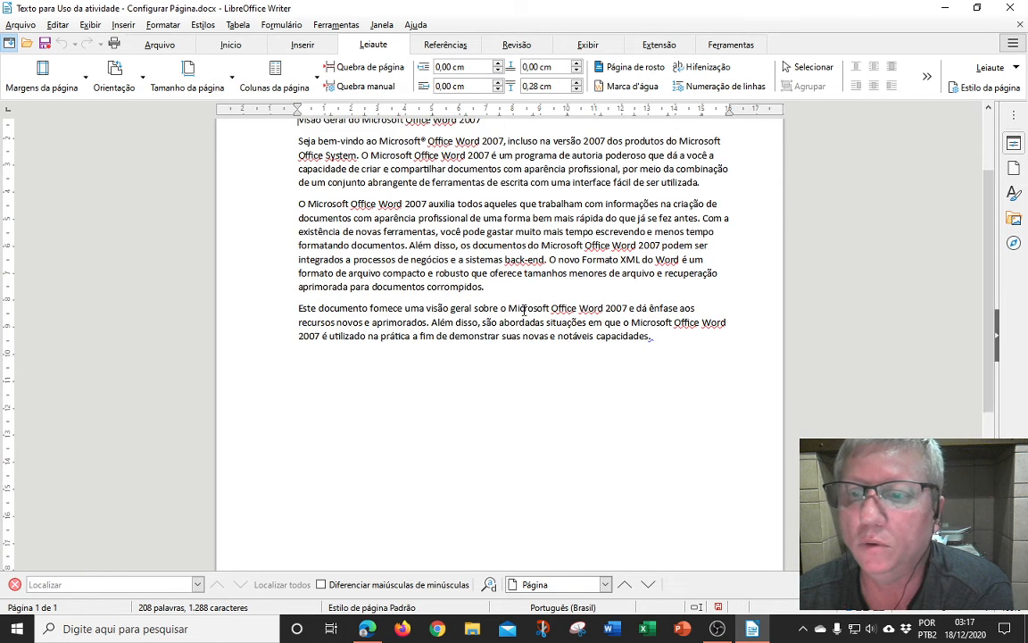
pyautogui.scroll(3, 524, 311)
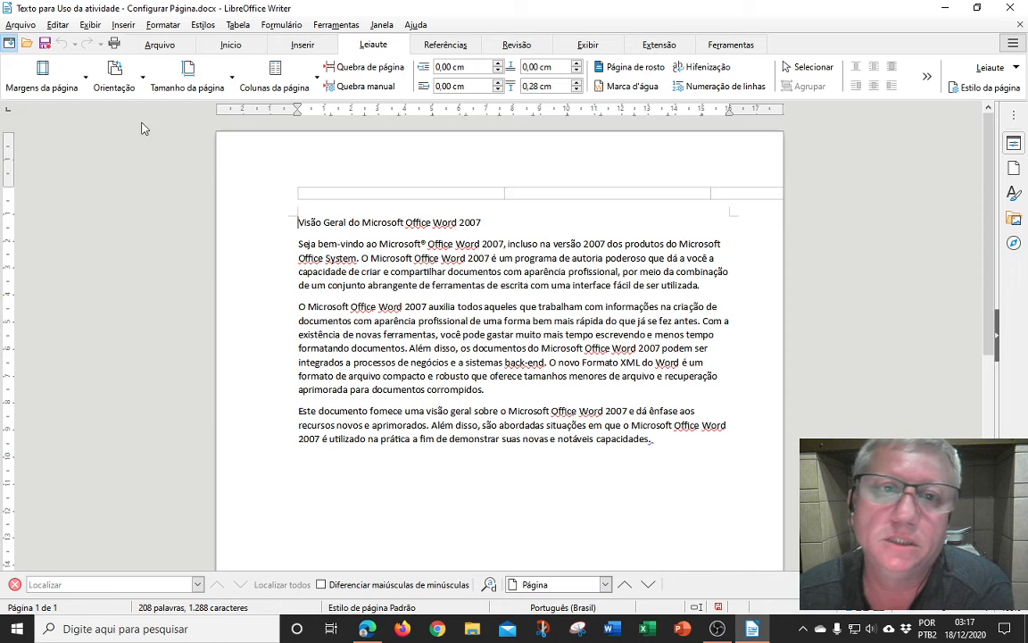
# - Start saving a copy of the document, checking the naming instruction in the Moodle assignment, and name it "Texto para Uso da atividade - Configurar Página Configurado"
pyautogui.click(22, 25)
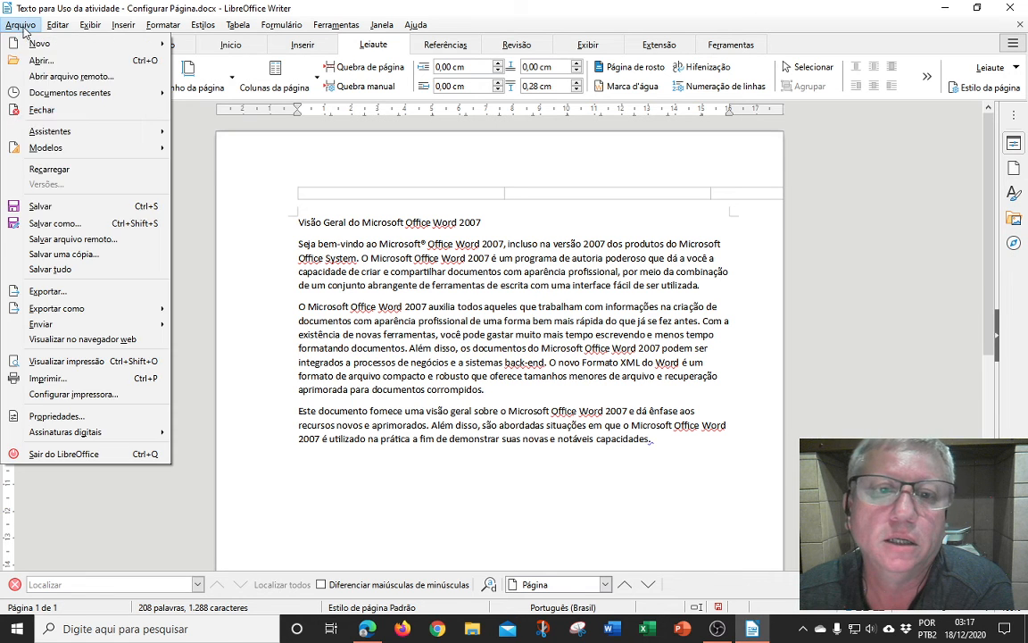
pyautogui.click(55, 223)
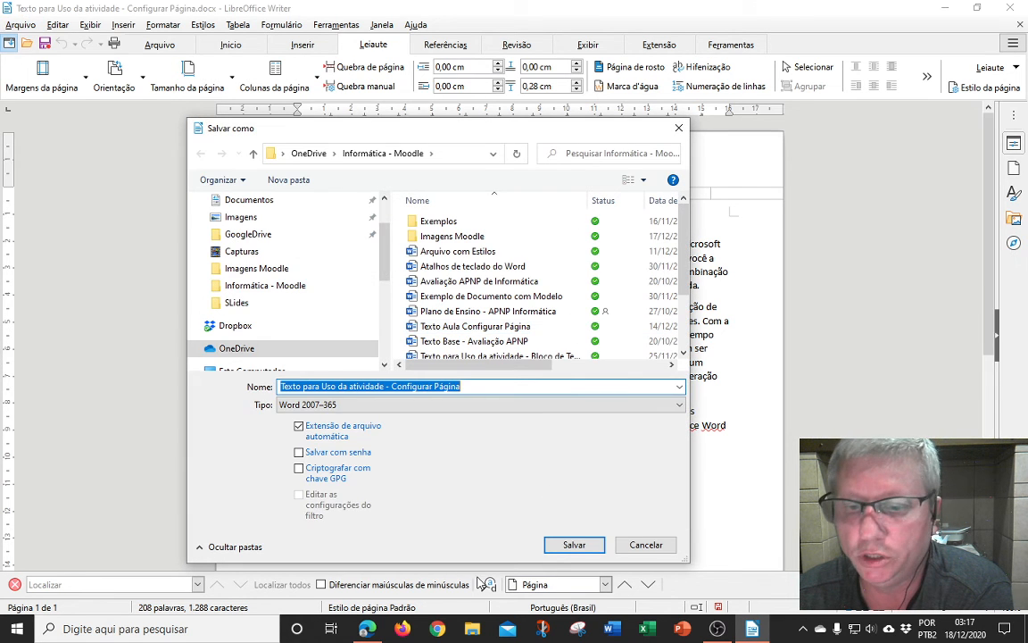
pyautogui.click(367, 629)
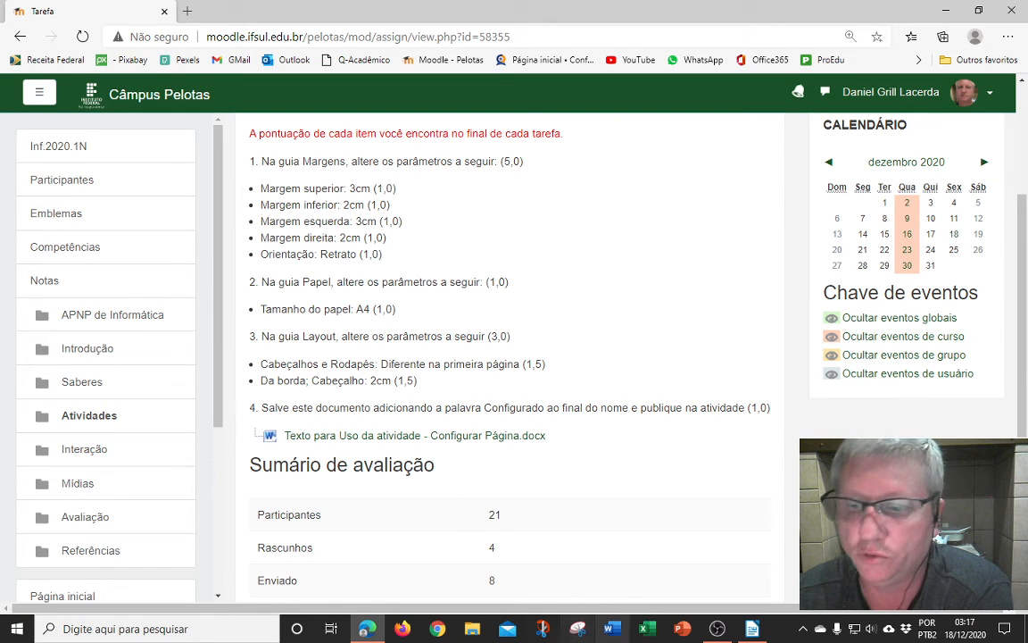
pyautogui.hotkey('alt', 'Tab')
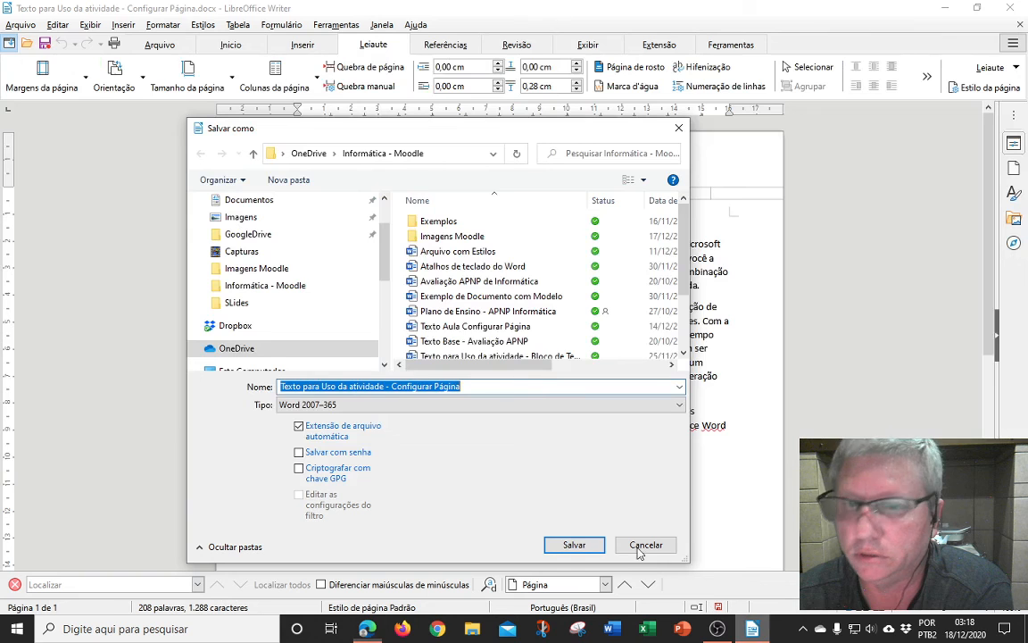
pyautogui.click(481, 387)
pyautogui.write('Con')
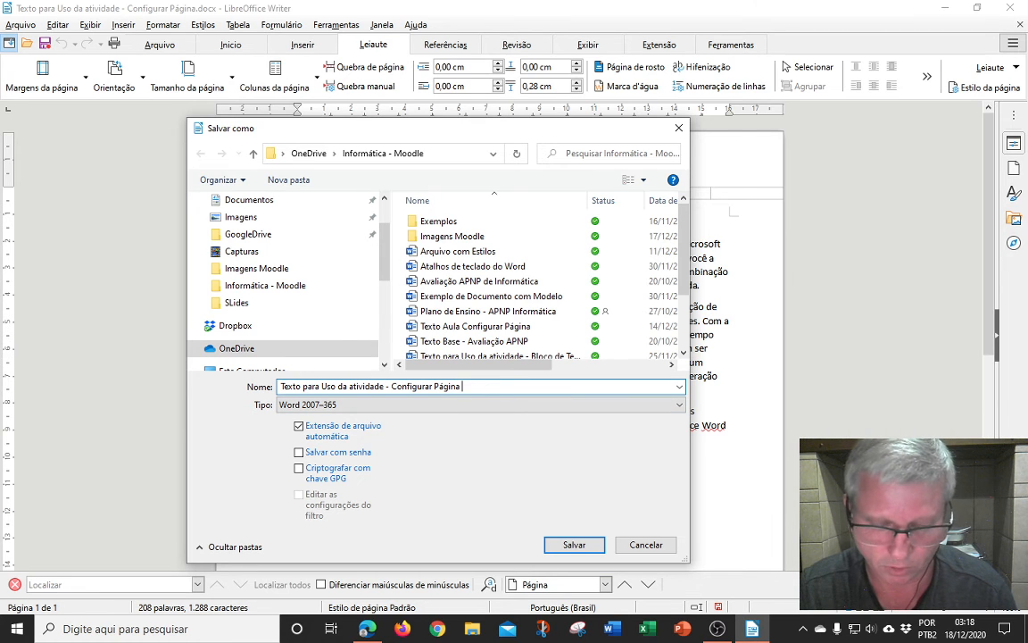
pyautogui.write('figurad')
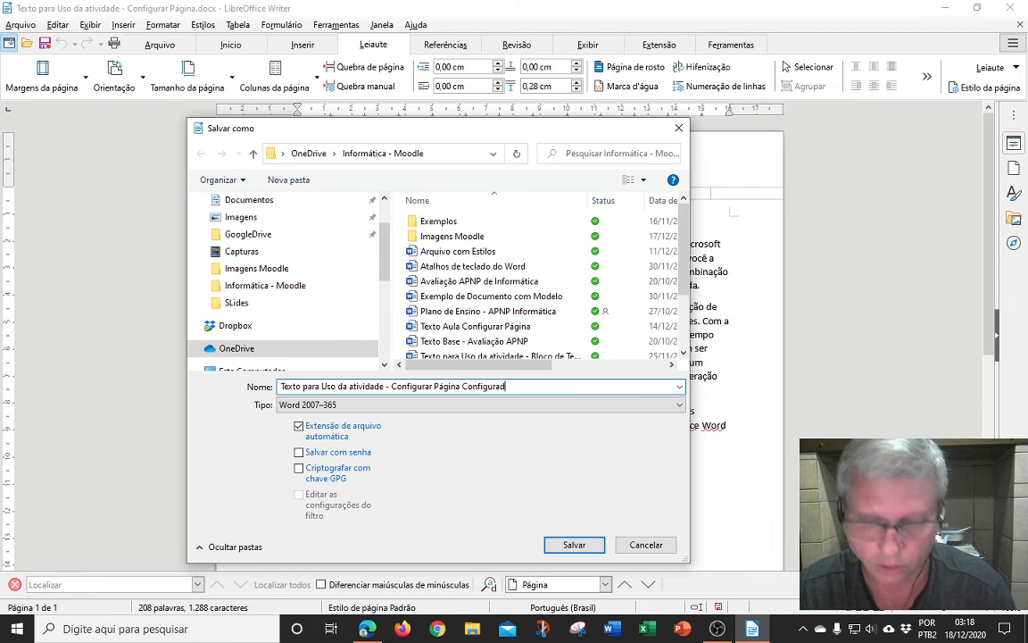
pyautogui.write('o')
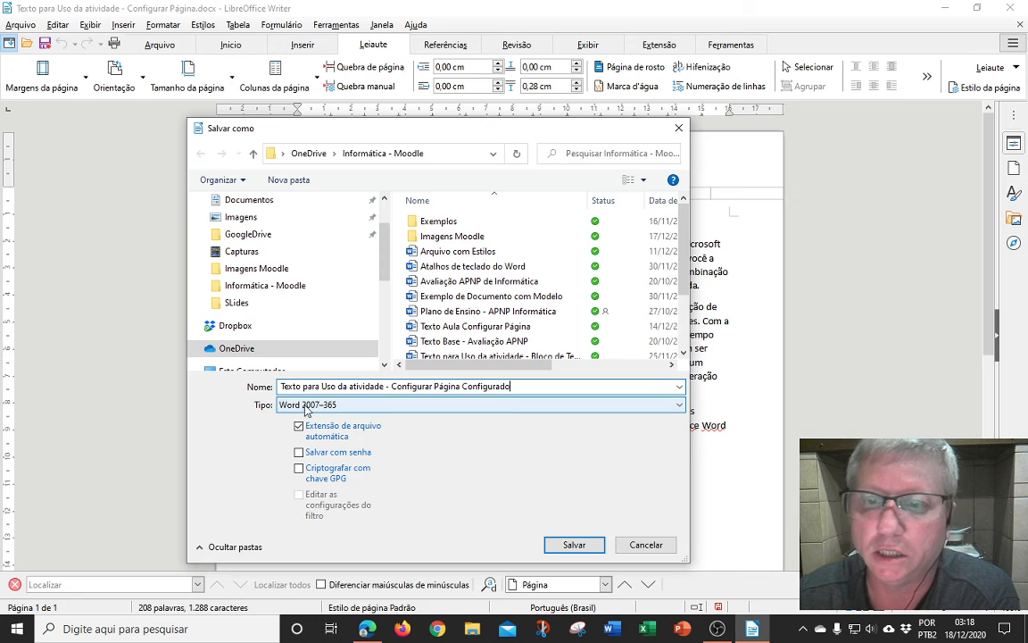
# - Save the copy in the Documentos folder, keeping the Word 2007–365 format
pyautogui.click(238, 201)
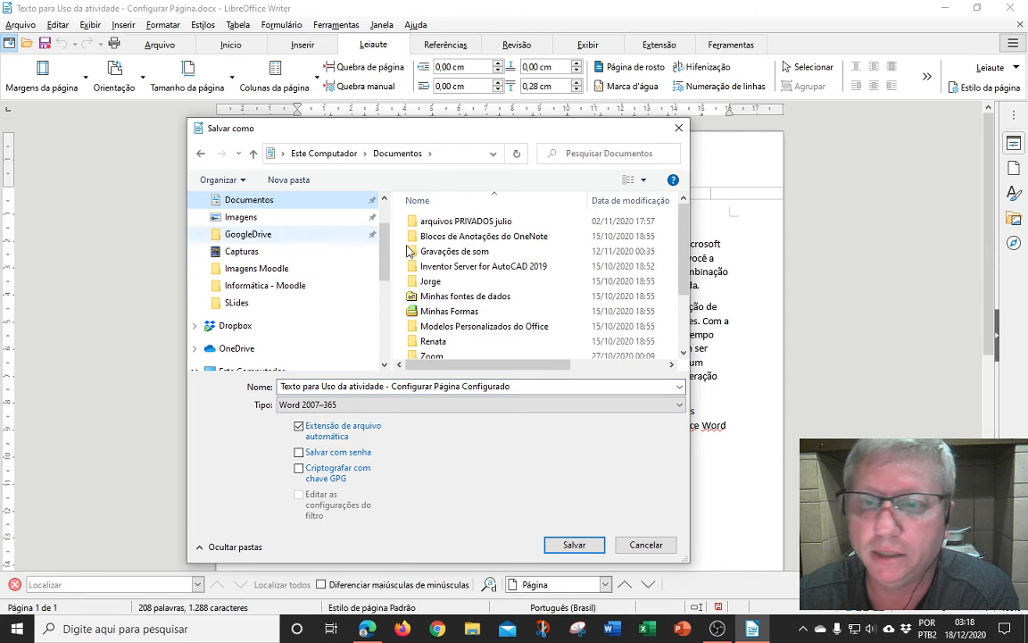
pyautogui.click(572, 544)
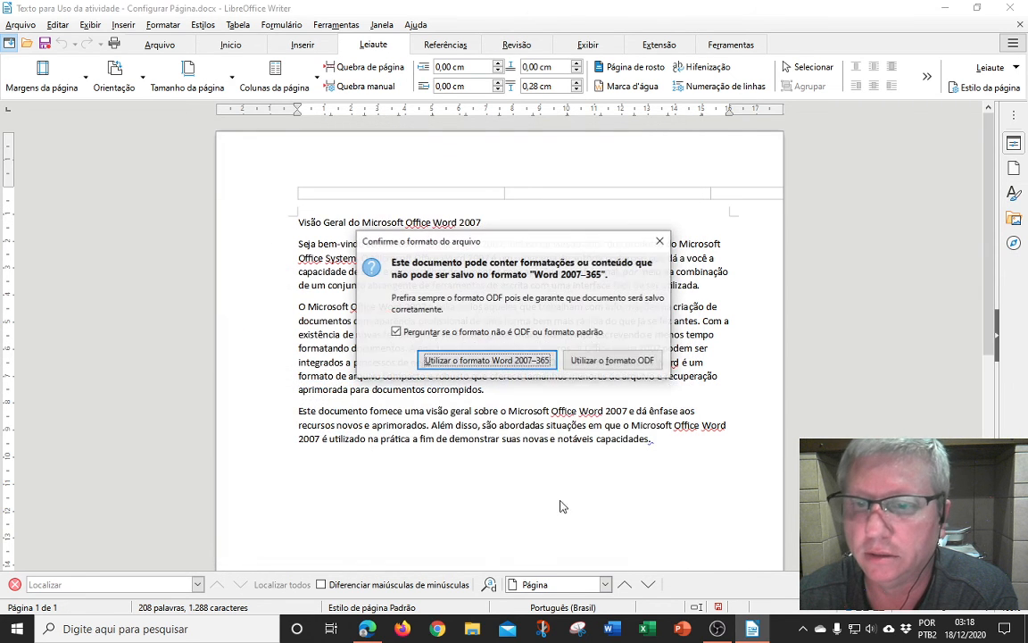
pyautogui.click(486, 360)
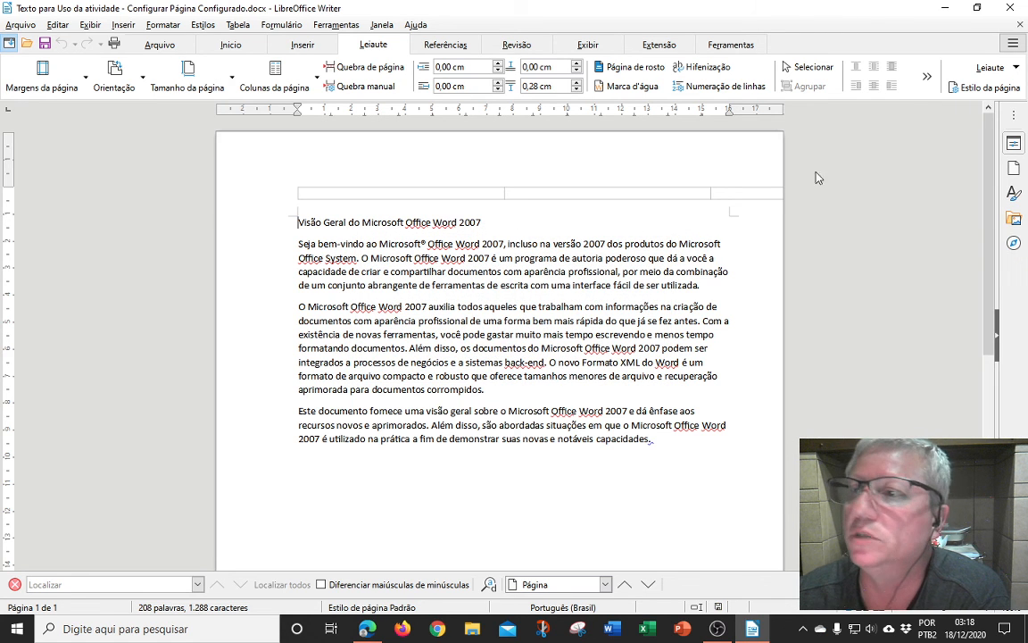
# - Close the saved document and return to the Moodle assignment's evaluation summary and submission options
pyautogui.click(1010, 8)
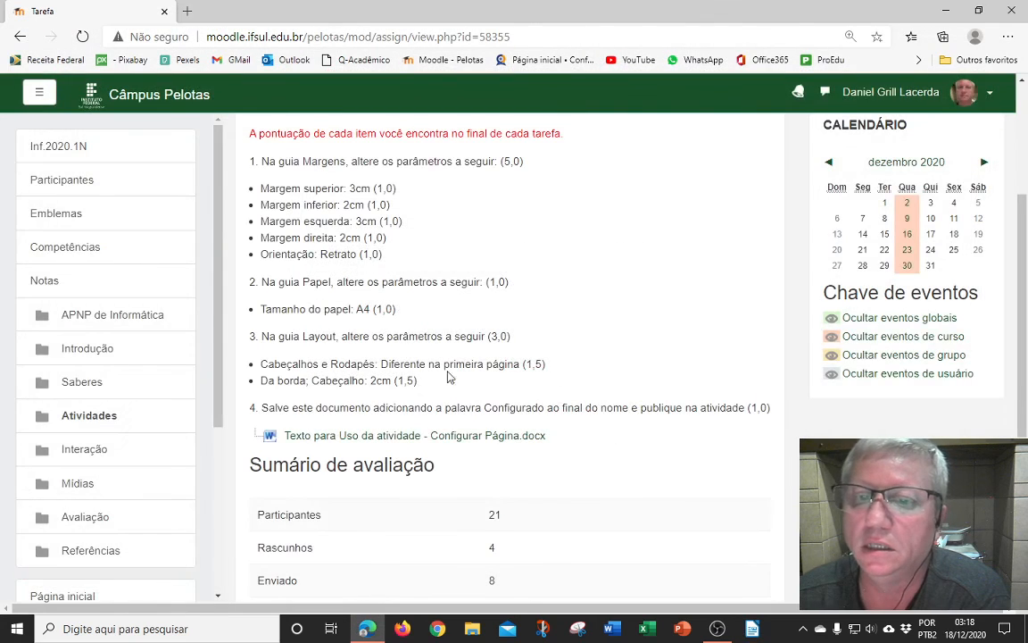
pyautogui.scroll(-4, 427, 496)
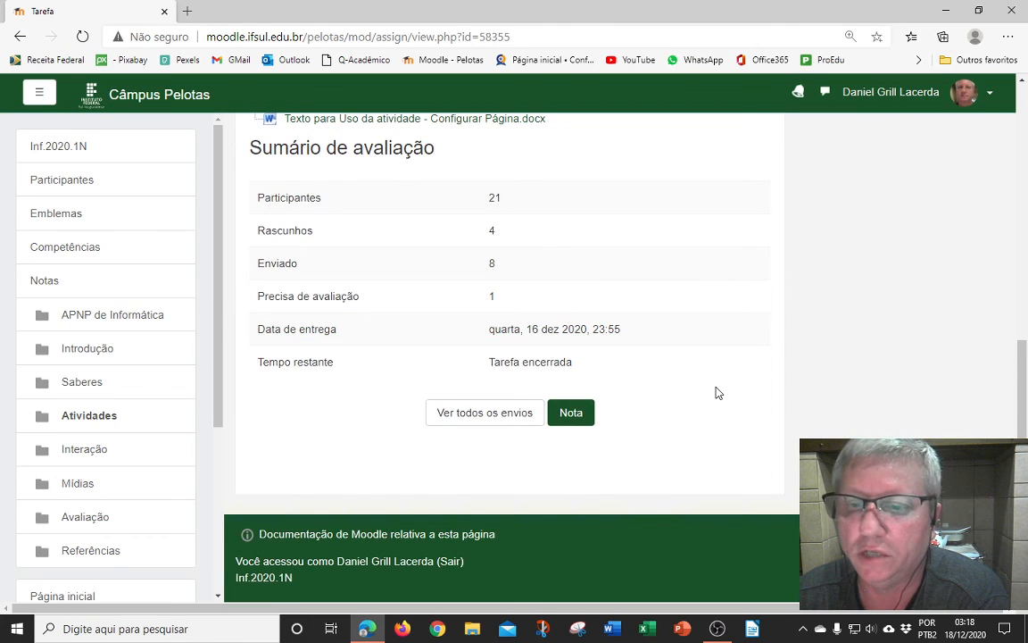